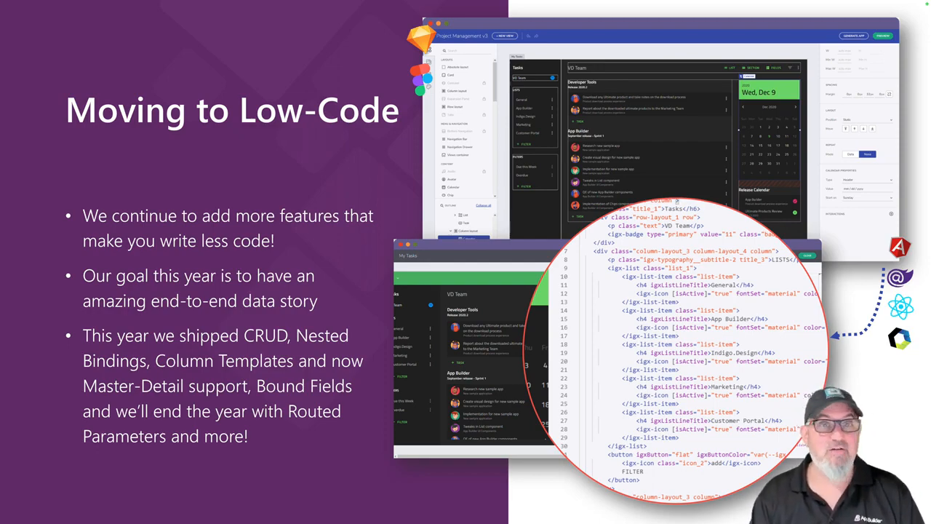
{"action": "key", "text": "Right"}
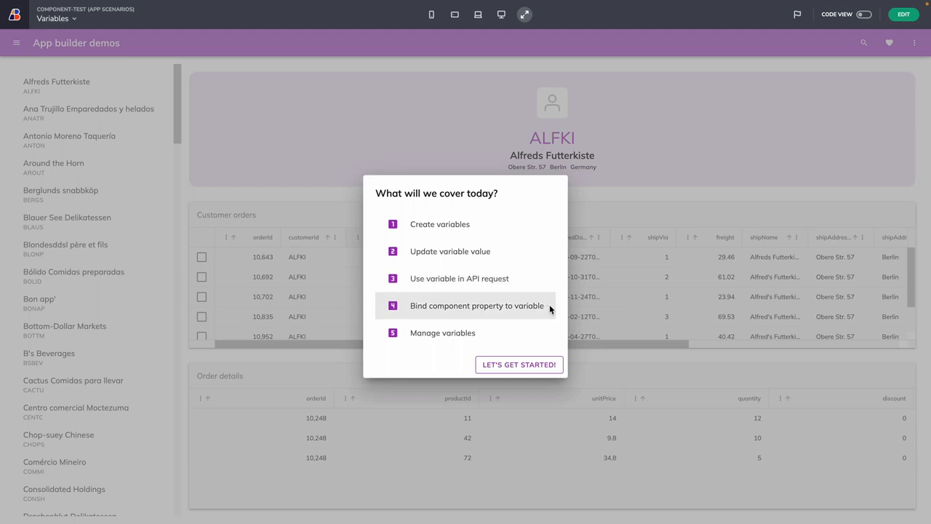
Step: Dismiss the topic overview and preview the second, first and third customers in the list in turn
{"action": "left_click", "coordinate": [539, 365]}
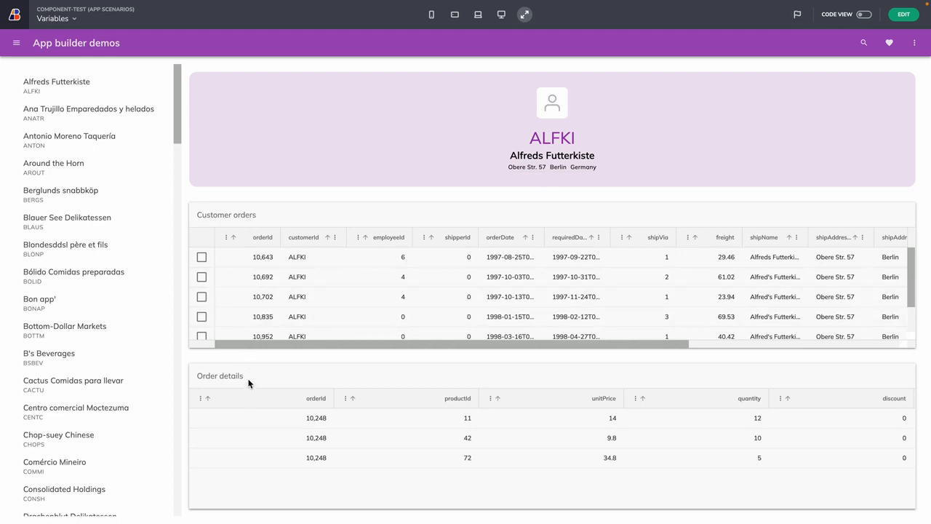
{"action": "left_click", "coordinate": [120, 108]}
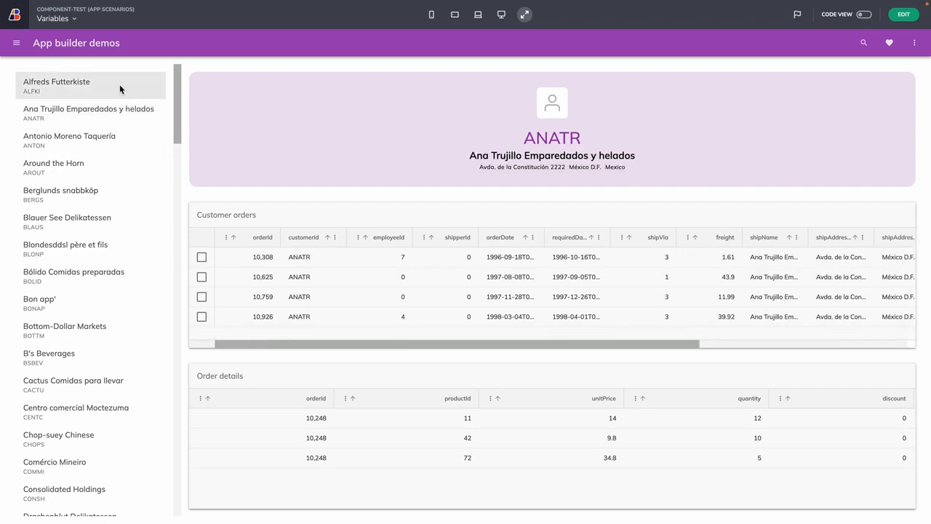
{"action": "left_click", "coordinate": [119, 85]}
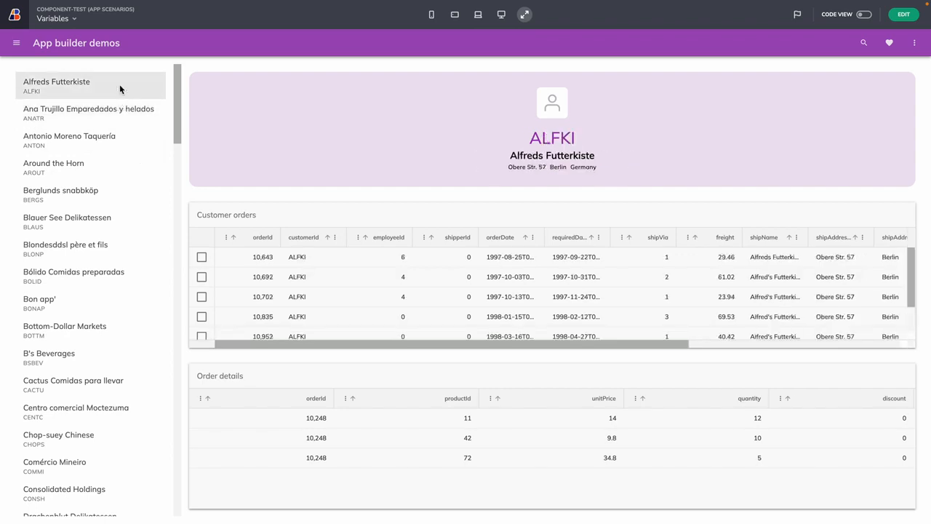
{"action": "left_click", "coordinate": [115, 139]}
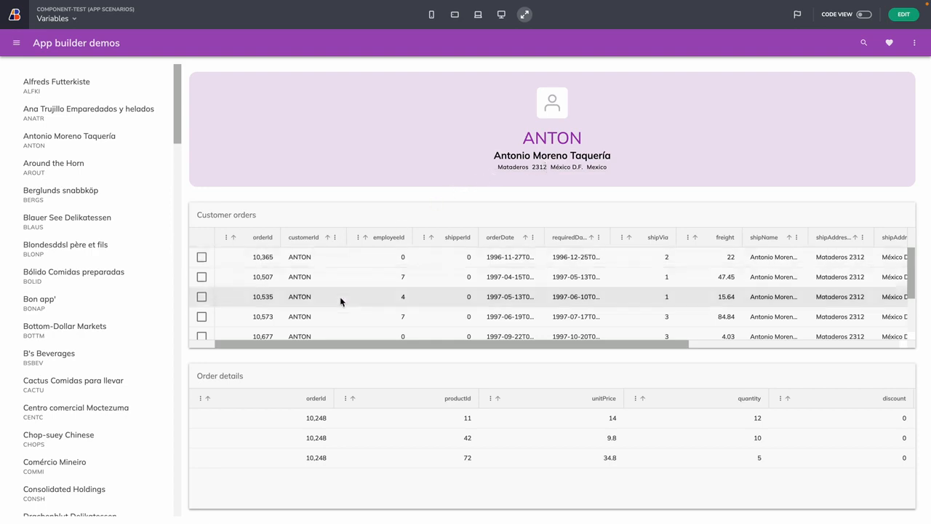
Step: Preview the line items of several of this customer's orders in turn, ending on the second order in the Customer orders grid
{"action": "scroll", "coordinate": [341, 301], "scroll_direction": "down", "scroll_amount": 2}
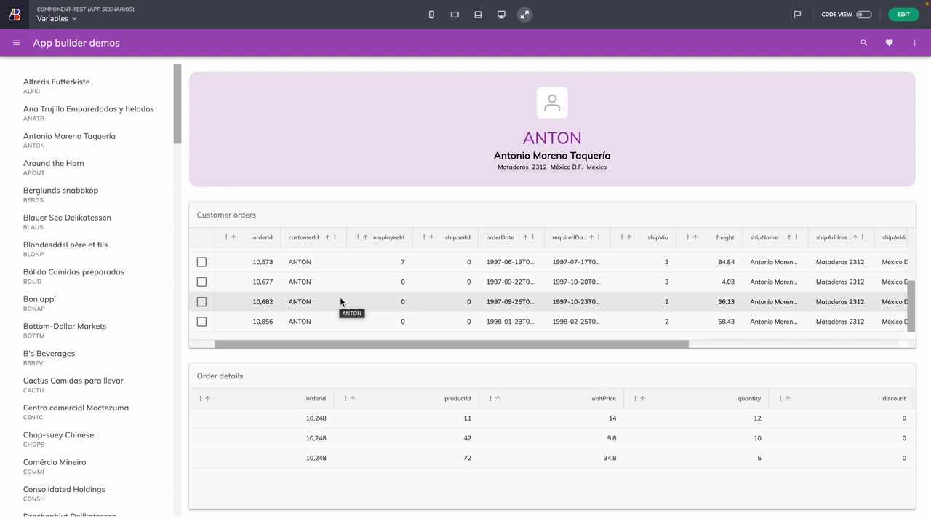
{"action": "left_click", "coordinate": [335, 284]}
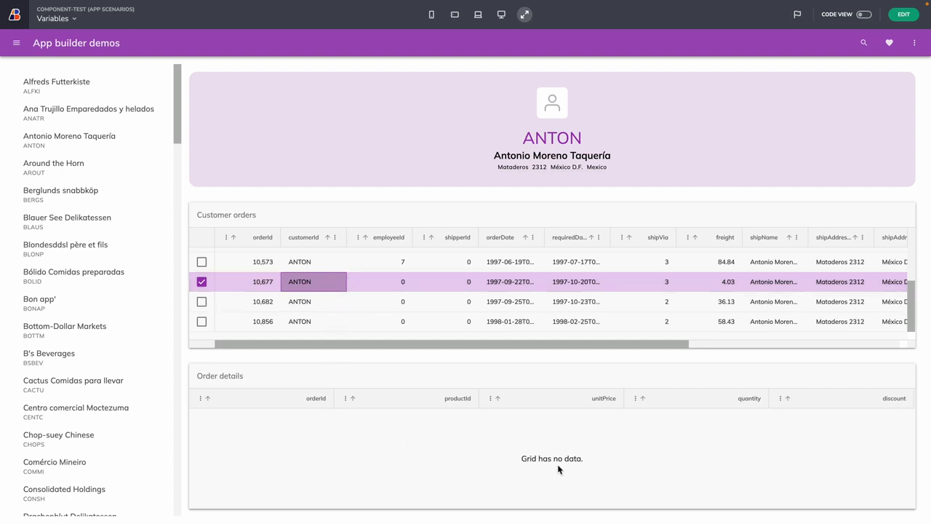
{"action": "scroll", "coordinate": [380, 308], "scroll_direction": "up", "scroll_amount": 1}
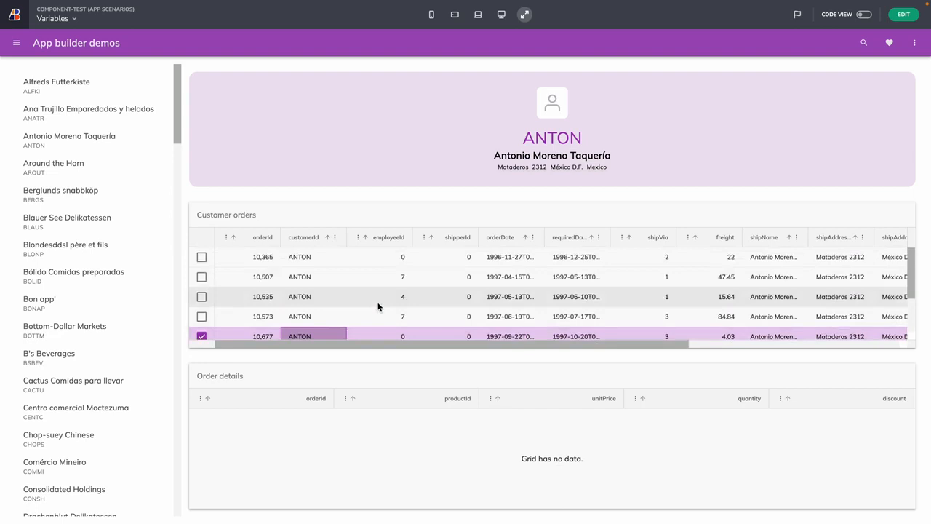
{"action": "left_click", "coordinate": [330, 317]}
{"action": "left_click", "coordinate": [330, 291]}
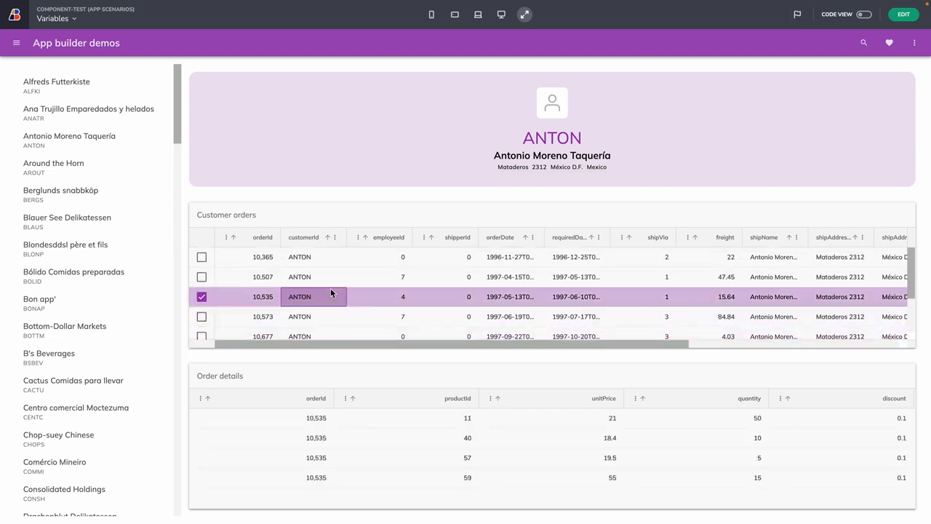
{"action": "left_click", "coordinate": [333, 276]}
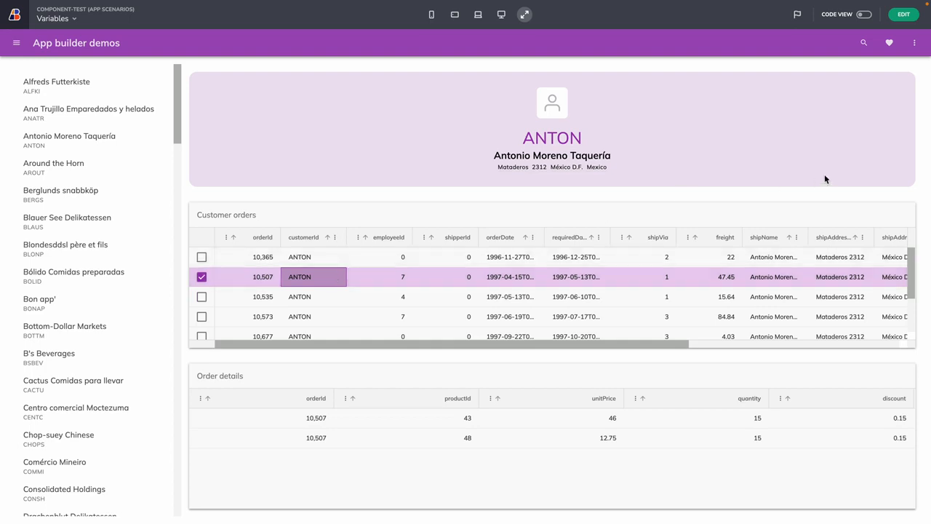
Step: Return to editing the app and open the "No variables" view with the views list collapsed
{"action": "left_click", "coordinate": [904, 15]}
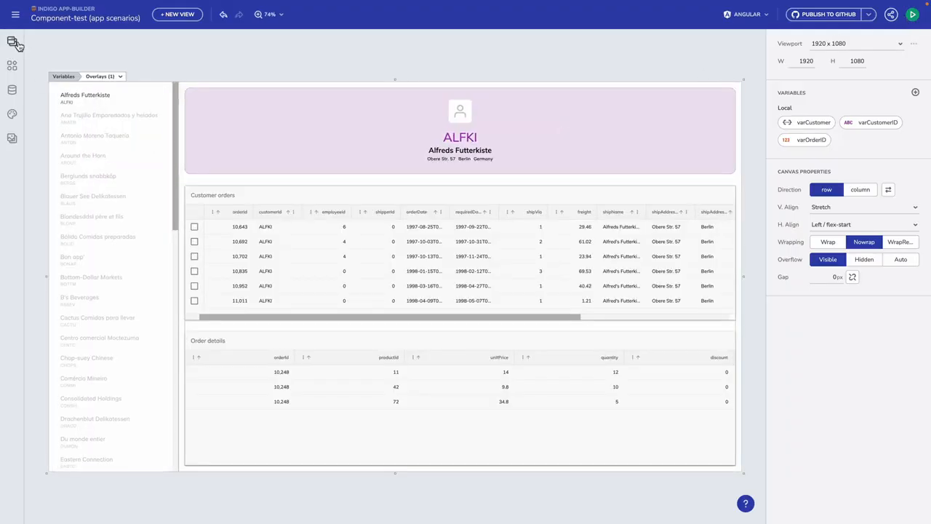
{"action": "left_click", "coordinate": [16, 44]}
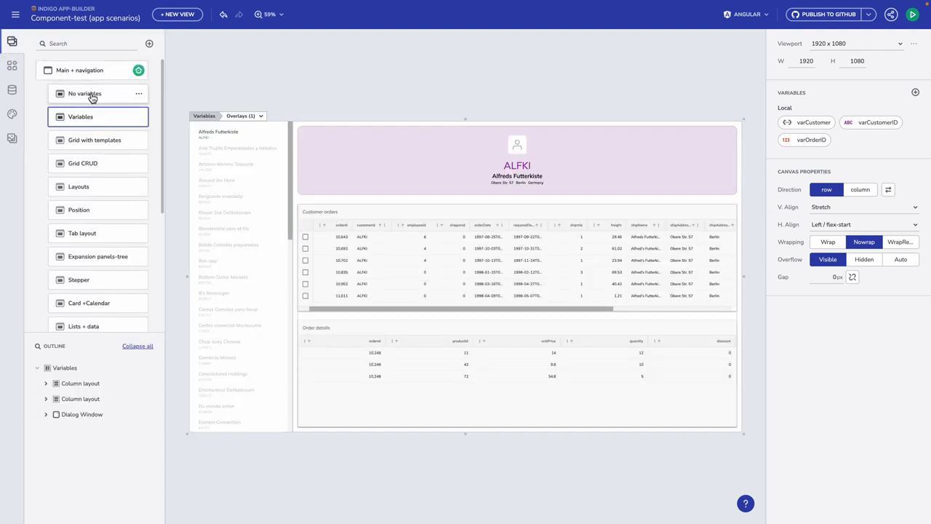
{"action": "left_click", "coordinate": [90, 95]}
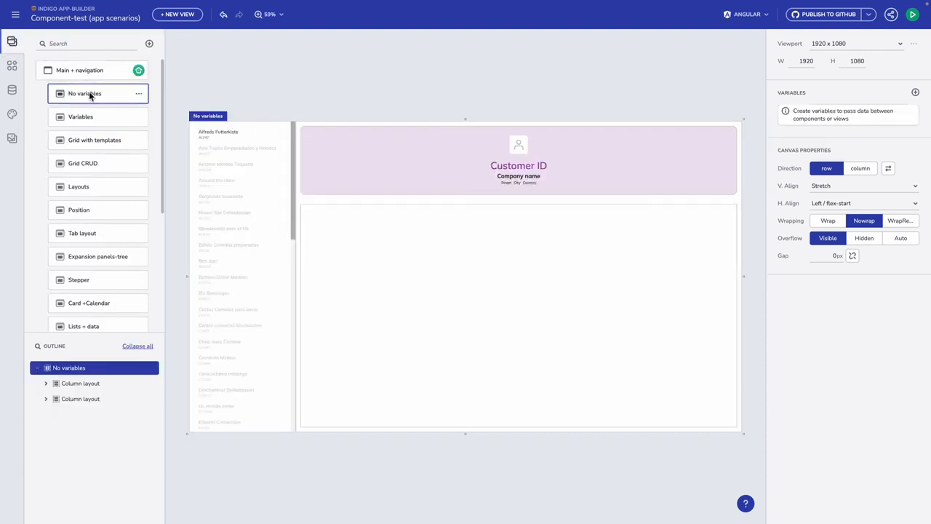
{"action": "left_click", "coordinate": [13, 43]}
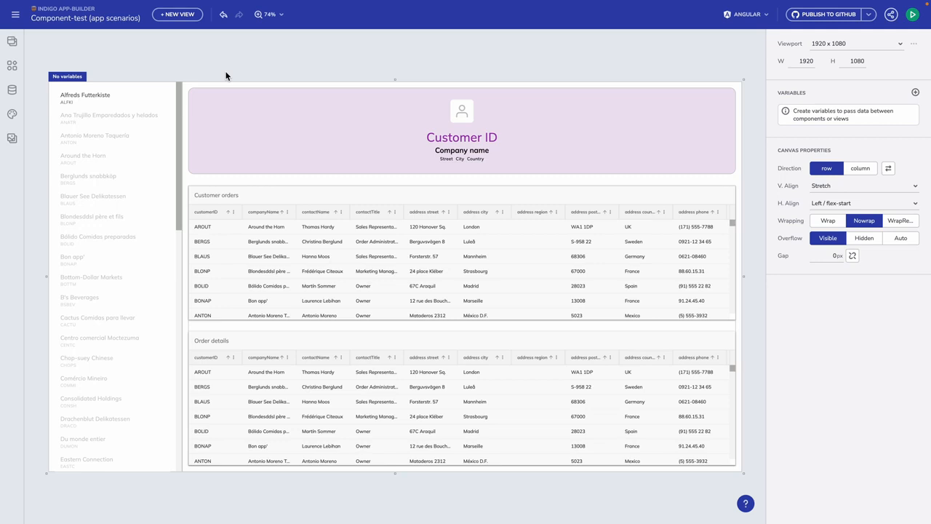
Step: Add an On click interaction with the Set variable action to the repeated list item in the customer list
{"action": "left_click", "coordinate": [165, 101]}
{"action": "left_click", "coordinate": [165, 101]}
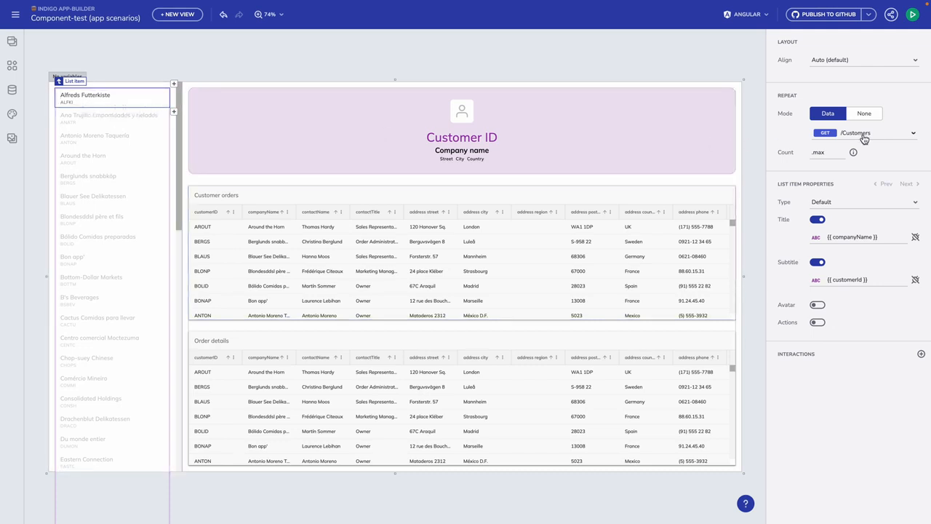
{"action": "left_click", "coordinate": [922, 354]}
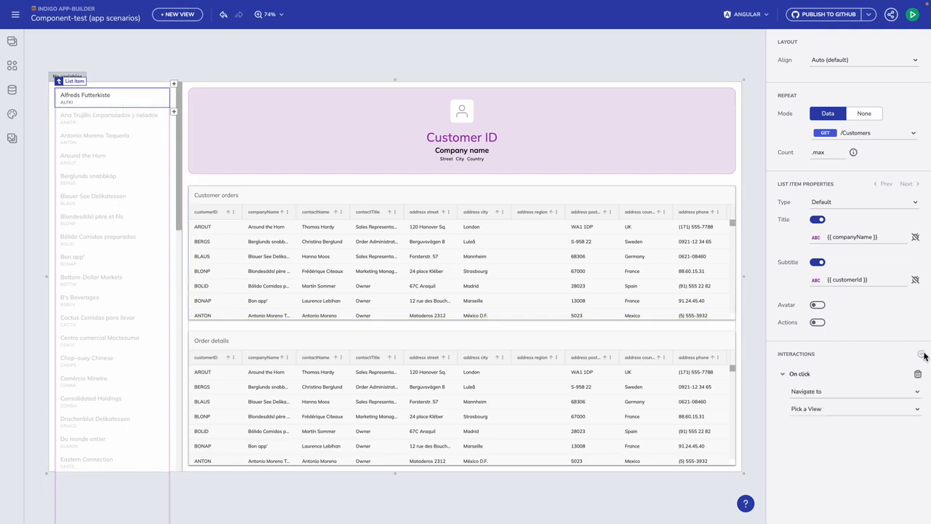
{"action": "left_click", "coordinate": [881, 398]}
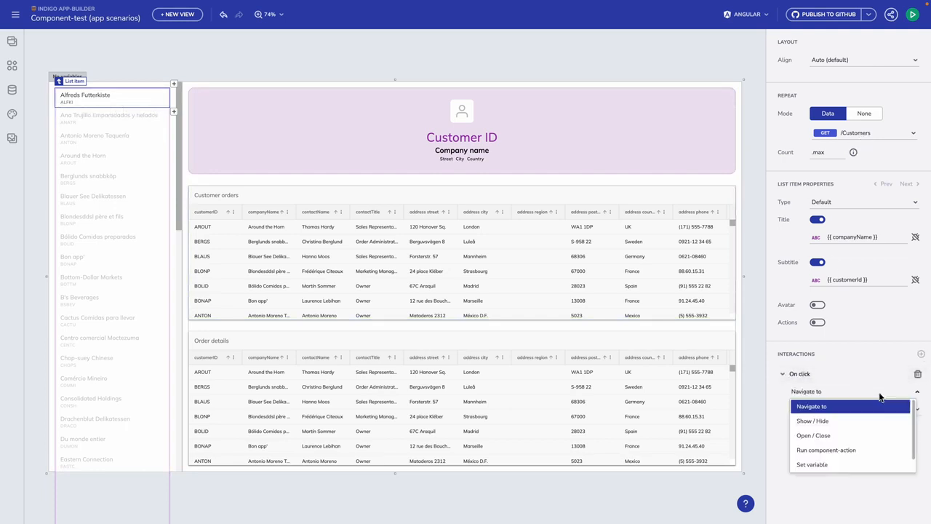
{"action": "left_click", "coordinate": [844, 465]}
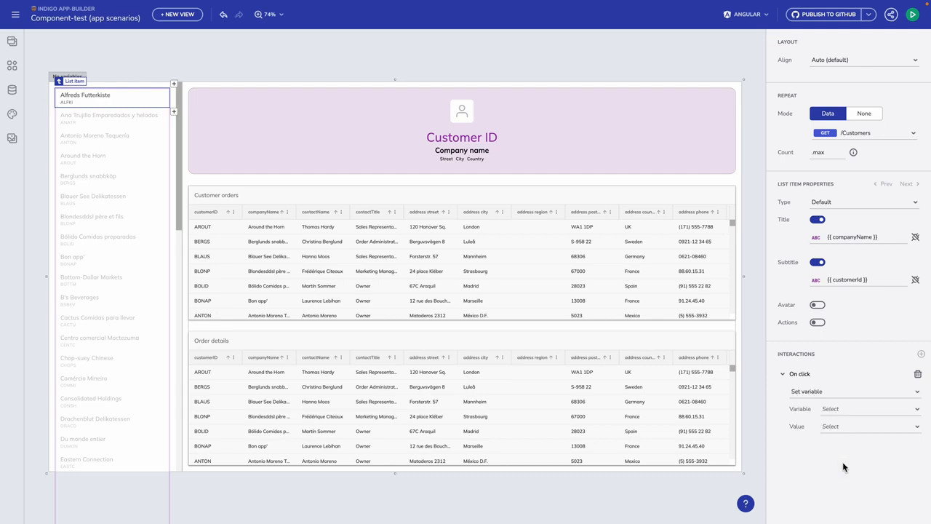
Step: Start a new local variable for the interaction, with the object from GET /Customers in IG_NorthwindAPIv2 as its data type
{"action": "left_click", "coordinate": [889, 415]}
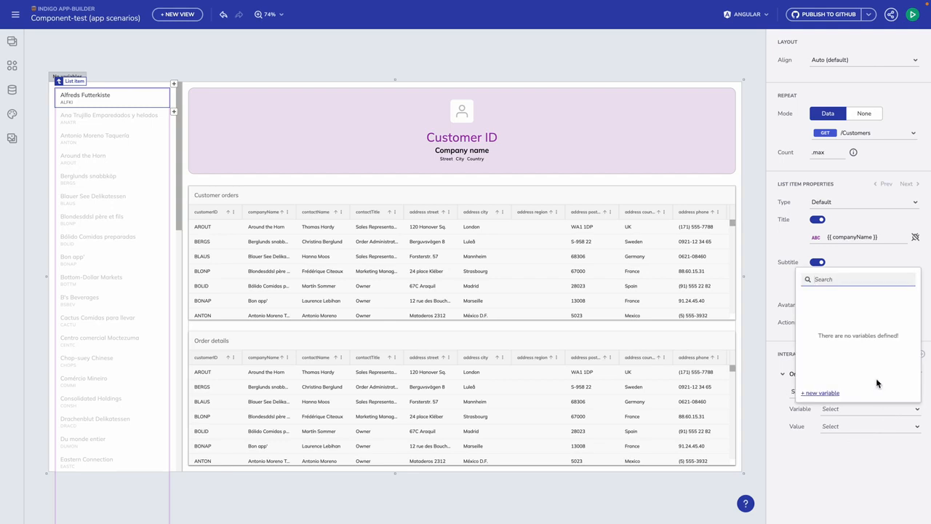
{"action": "left_click", "coordinate": [820, 393]}
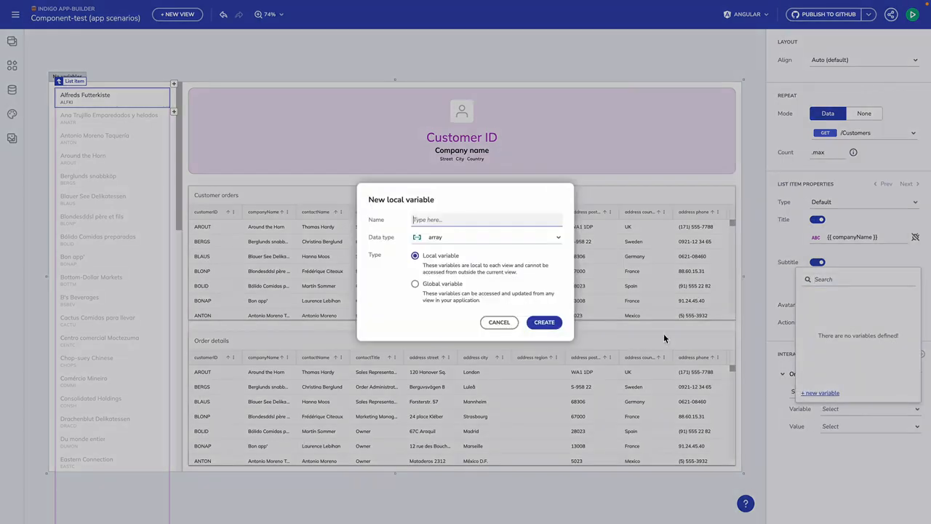
{"action": "left_click", "coordinate": [513, 242]}
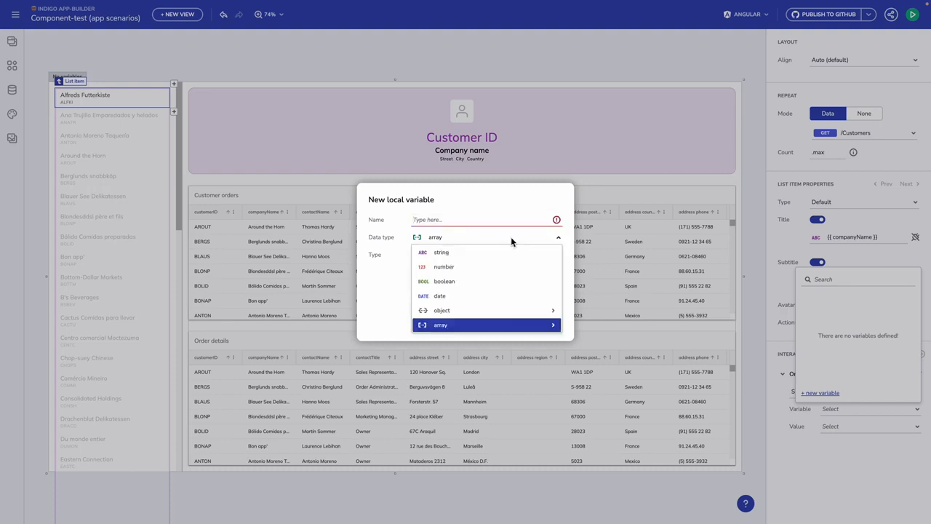
{"action": "mouse_move", "coordinate": [515, 311]}
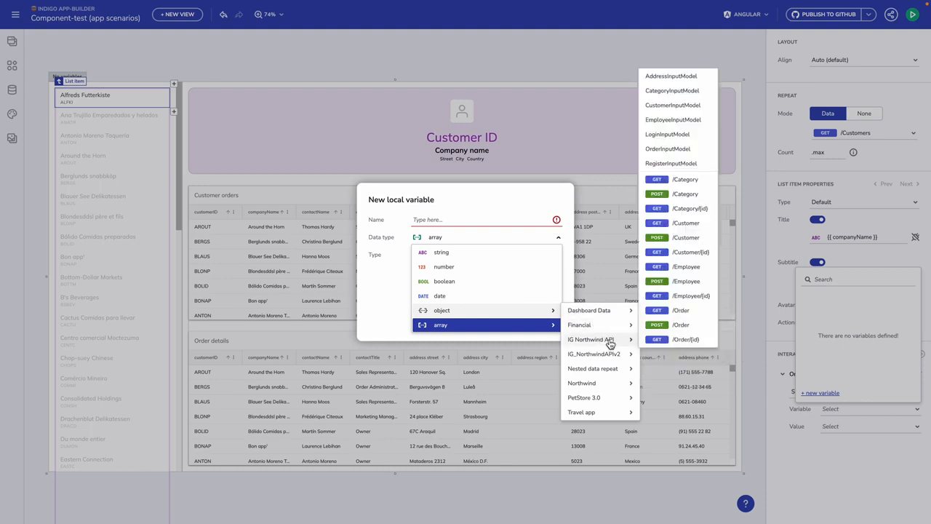
{"action": "mouse_move", "coordinate": [615, 355]}
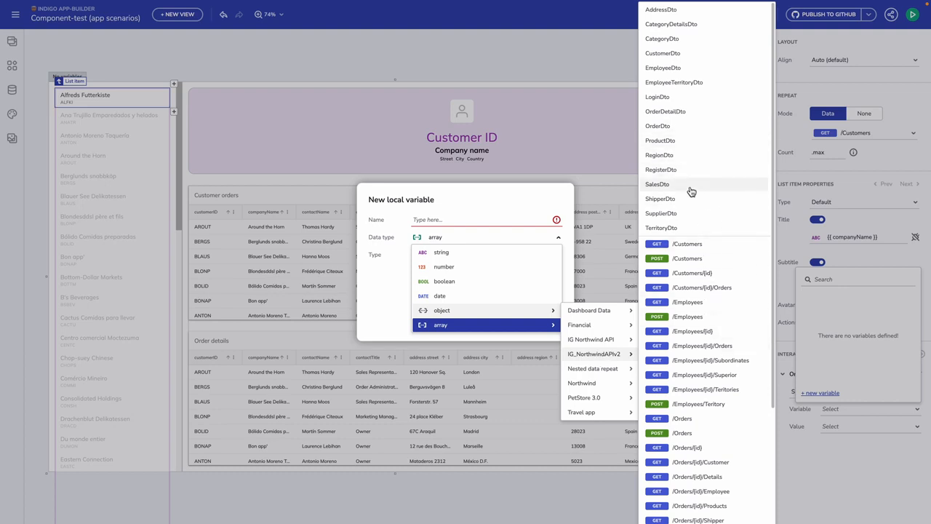
{"action": "left_click", "coordinate": [694, 248]}
Step: Name the local variable varCustomer and create it
{"action": "left_click", "coordinate": [459, 216]}
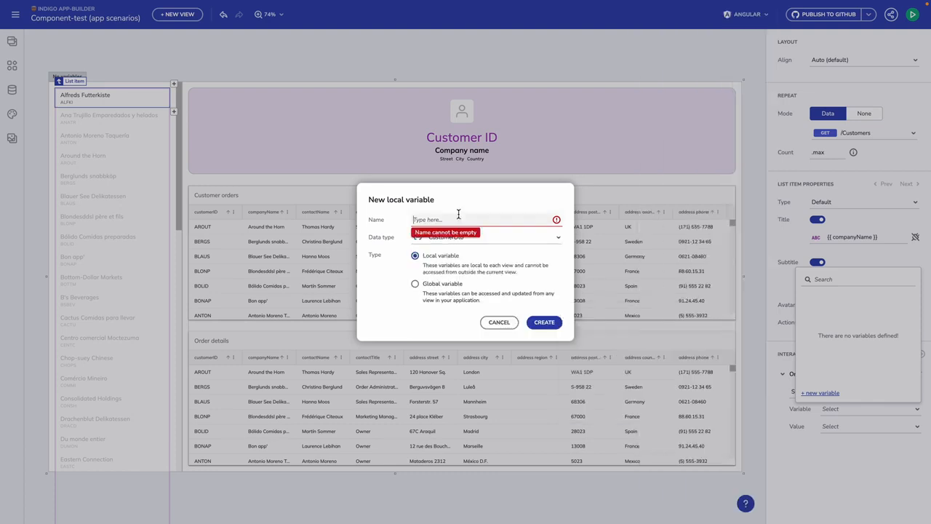
{"action": "type", "text": "varcus"}
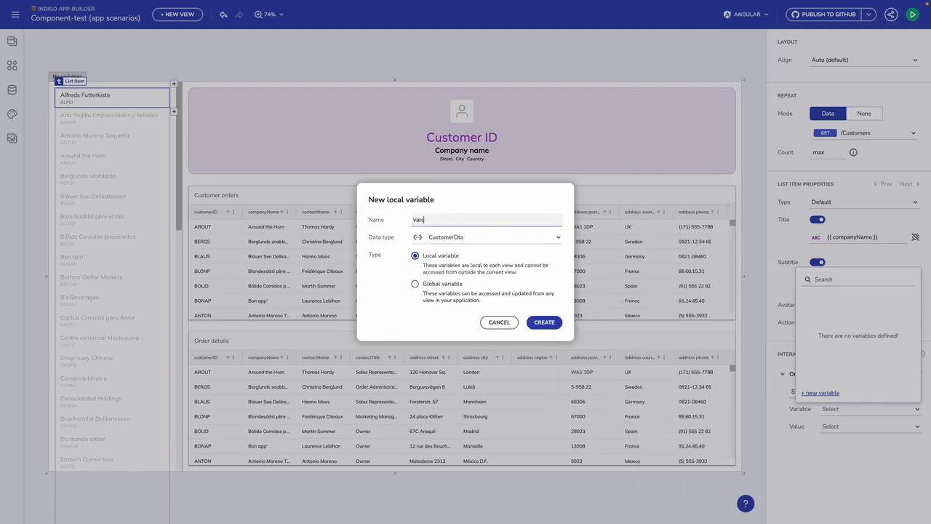
{"action": "key", "text": "BackSpace"}
{"action": "key", "text": "BackSpace"}
{"action": "type", "text": "Cusotme"}
{"action": "key", "text": "BackSpace"}
{"action": "key", "text": "BackSpace"}
{"action": "key", "text": "BackSpace"}
{"action": "key", "text": "BackSpace"}
{"action": "type", "text": "tomer"}
{"action": "left_click", "coordinate": [548, 323]}
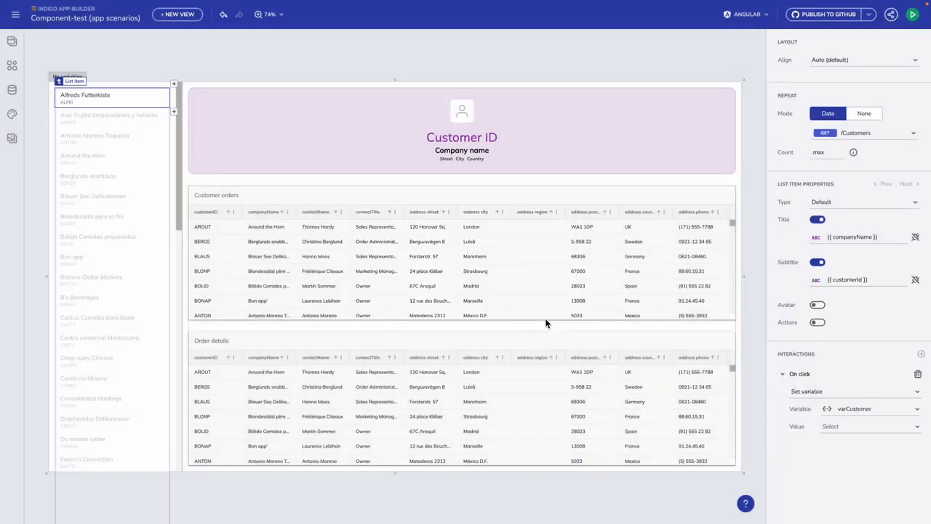
Step: Set the value assigned to varCustomer to the whole /Customers object from the data context
{"action": "left_click", "coordinate": [893, 434]}
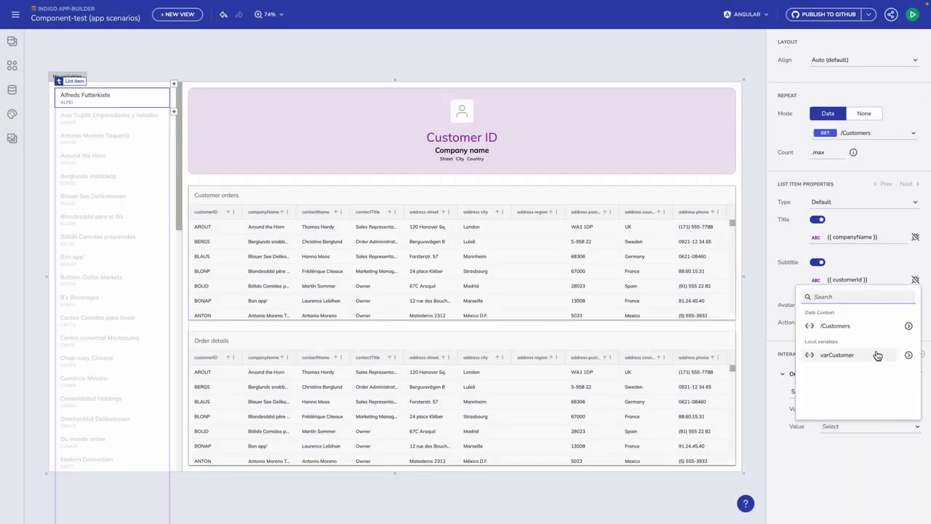
{"action": "left_click", "coordinate": [909, 326]}
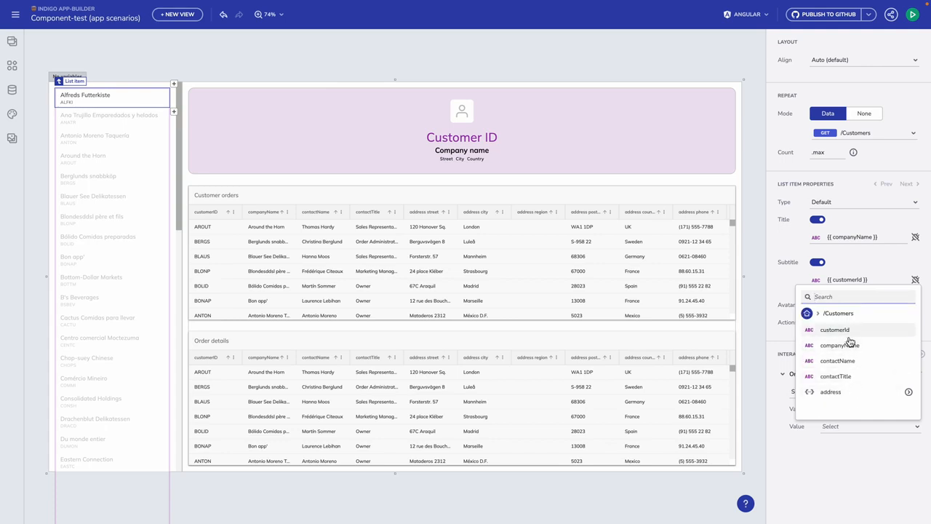
{"action": "left_click", "coordinate": [809, 315]}
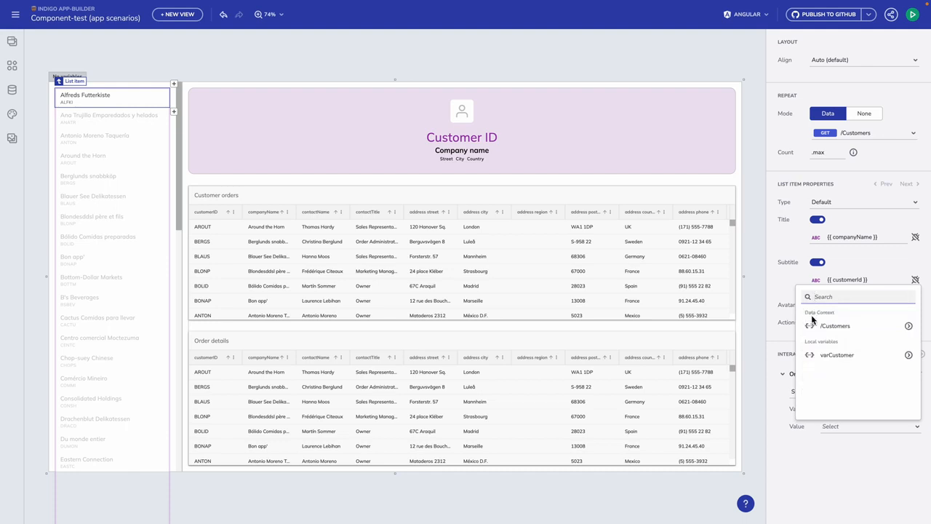
{"action": "left_click", "coordinate": [853, 326]}
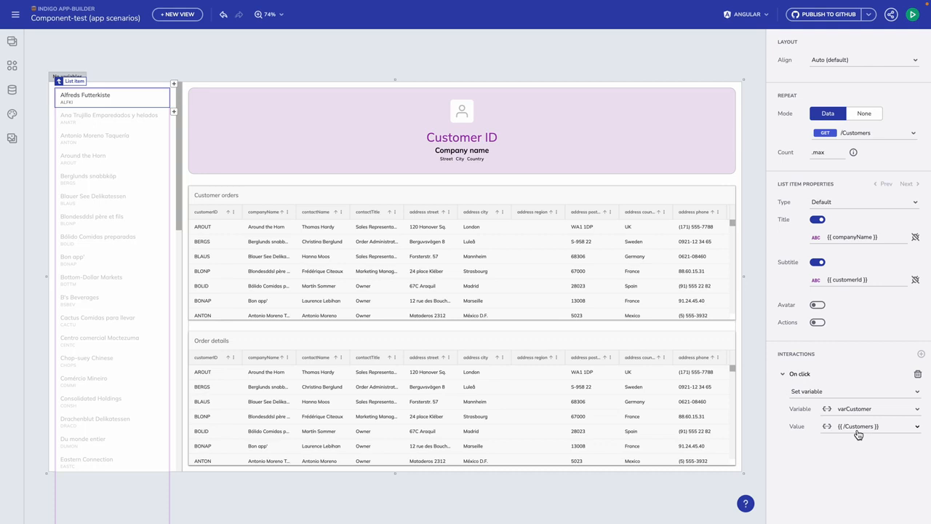
Step: Bind the content of the "Customer ID" title to the customerId field of varCustomer
{"action": "left_click", "coordinate": [471, 138]}
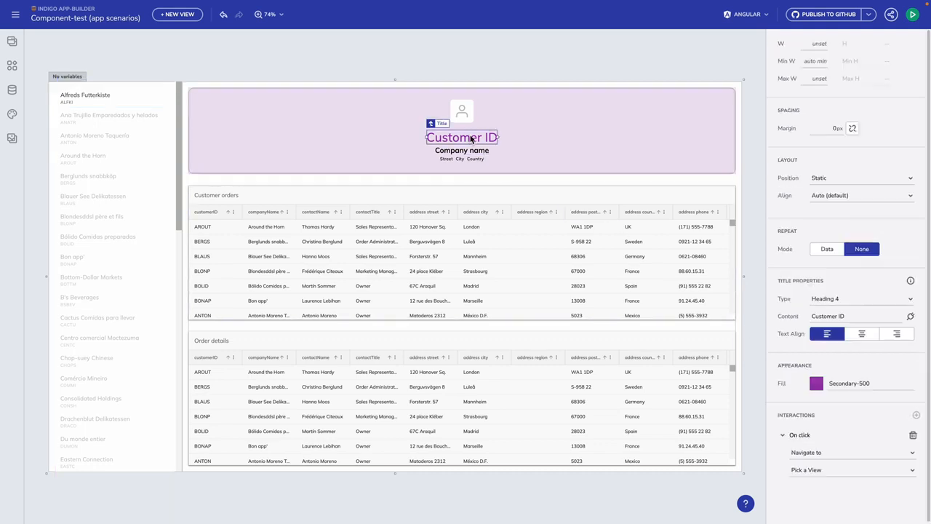
{"action": "left_click", "coordinate": [911, 317]}
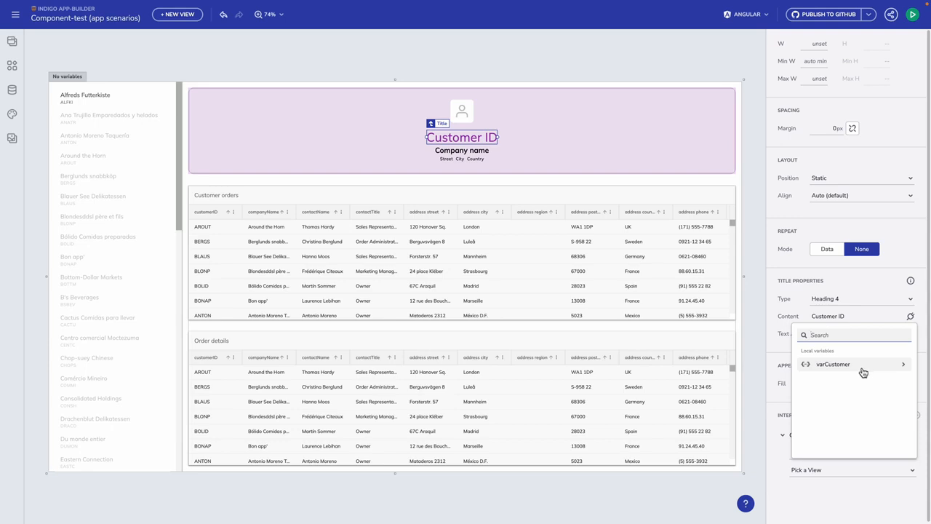
{"action": "left_click", "coordinate": [894, 369]}
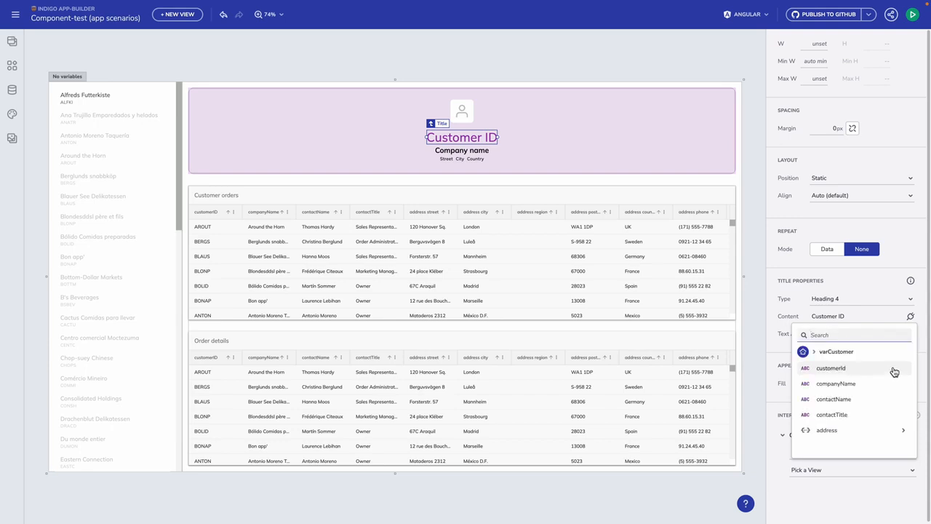
{"action": "left_click", "coordinate": [894, 371]}
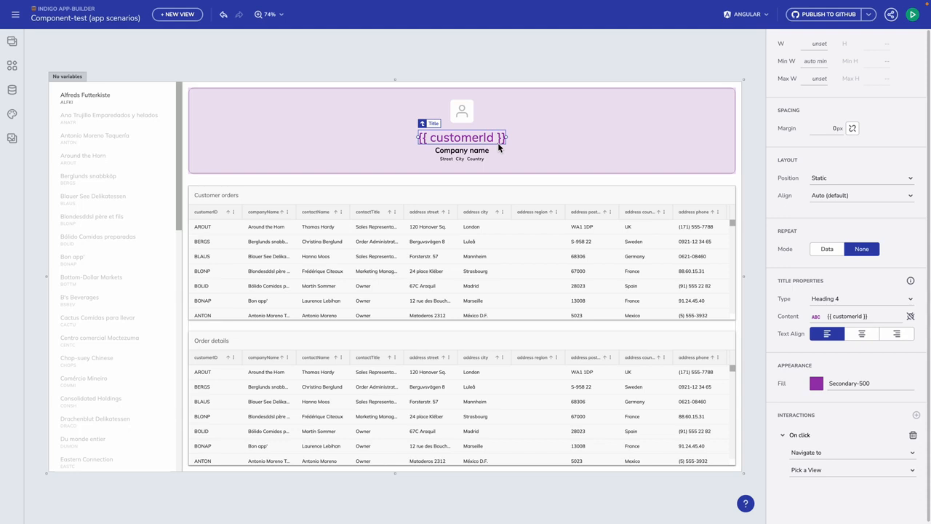
Step: Bind the content of the "Company name" title to the companyName field of varCustomer
{"action": "left_click", "coordinate": [471, 151]}
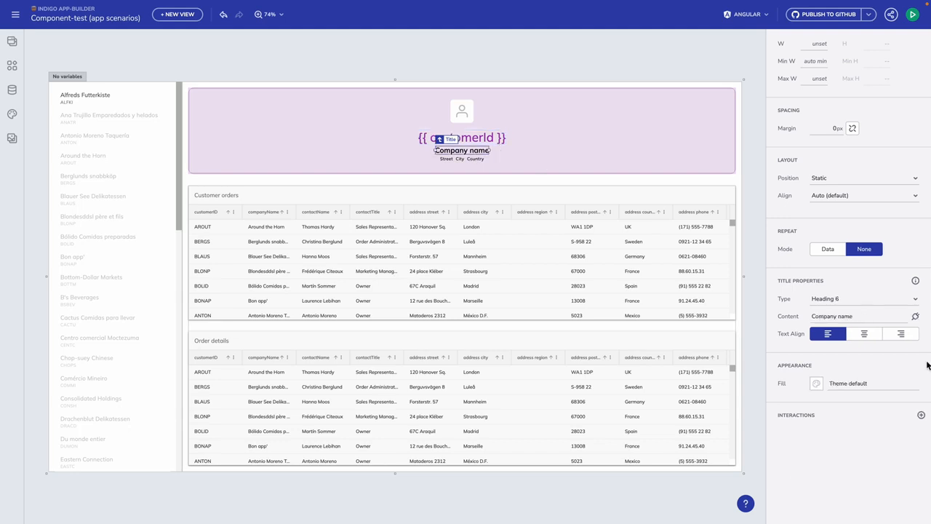
{"action": "left_click", "coordinate": [915, 316]}
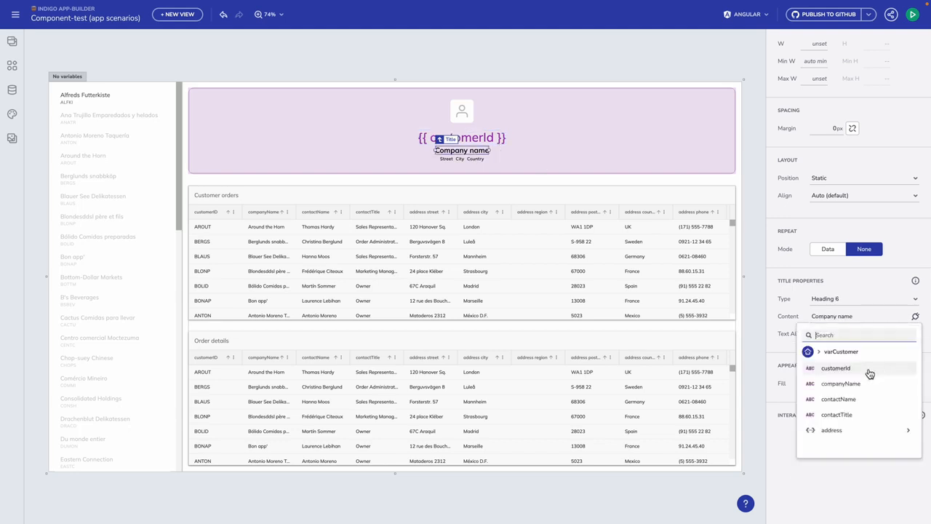
{"action": "left_click", "coordinate": [860, 385]}
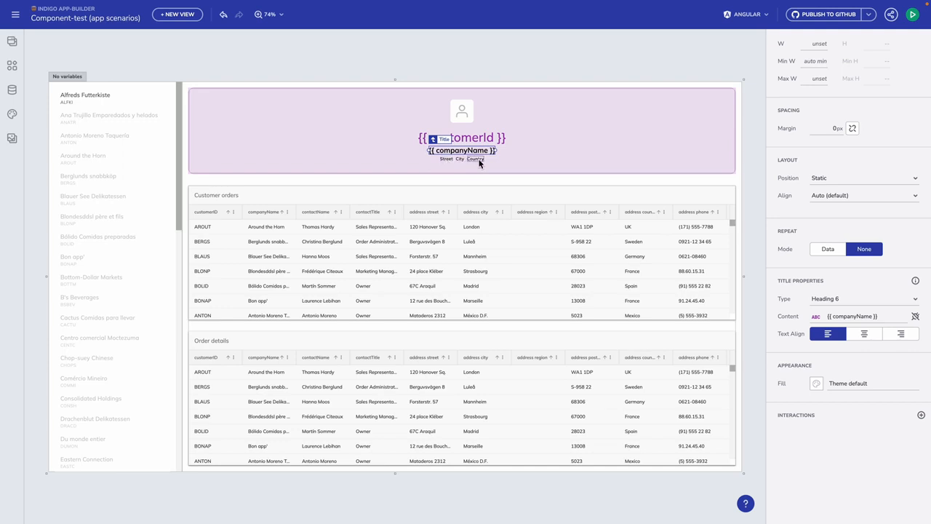
Step: Set the data source of the Customer orders grid to GET /Customers/{id}/Orders in IG_NorthwindAPIv2
{"action": "left_click", "coordinate": [478, 250]}
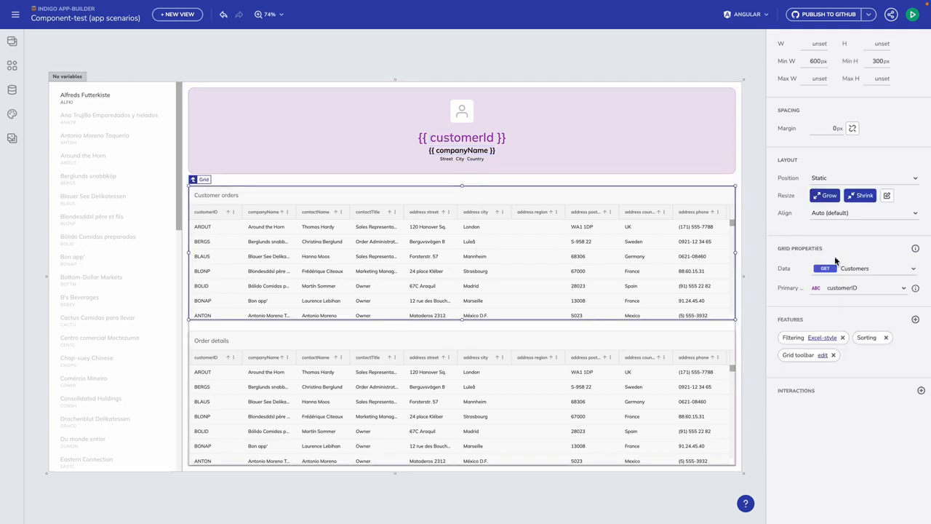
{"action": "left_click", "coordinate": [853, 274]}
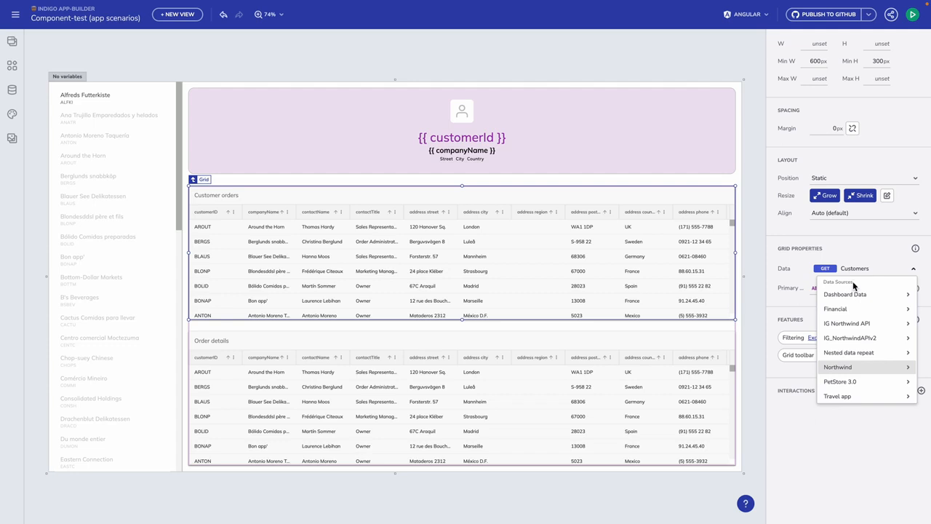
{"action": "mouse_move", "coordinate": [860, 337]}
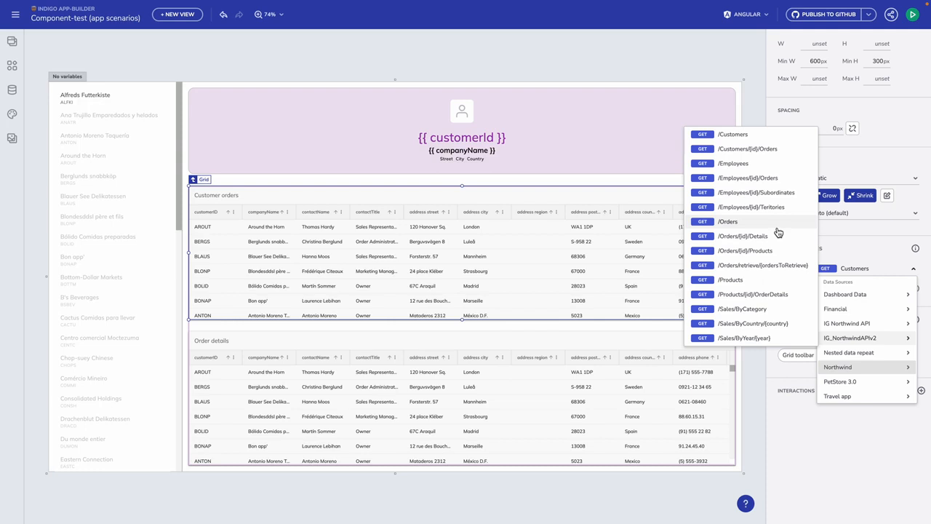
{"action": "left_click", "coordinate": [768, 150]}
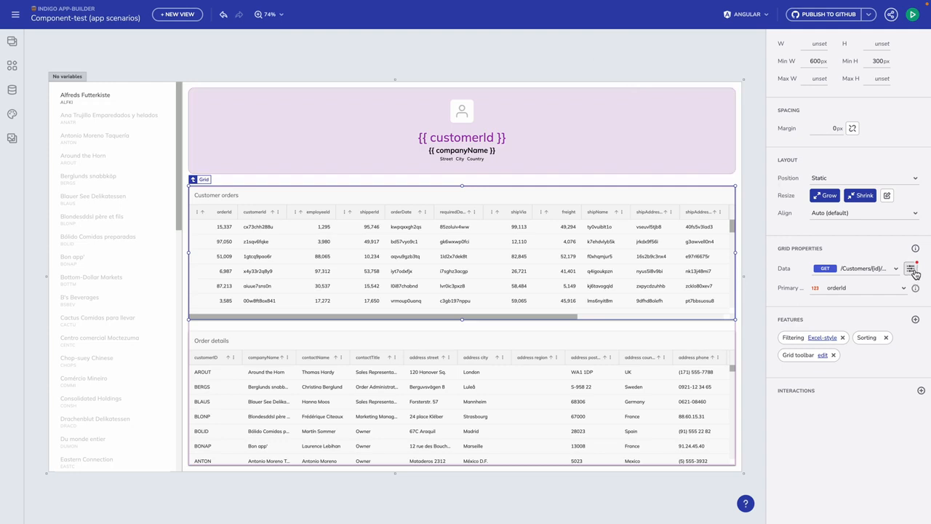
Step: Bind the id path parameter of the Customer orders grid's data request to the customerId field of varCustomer
{"action": "left_click", "coordinate": [912, 270]}
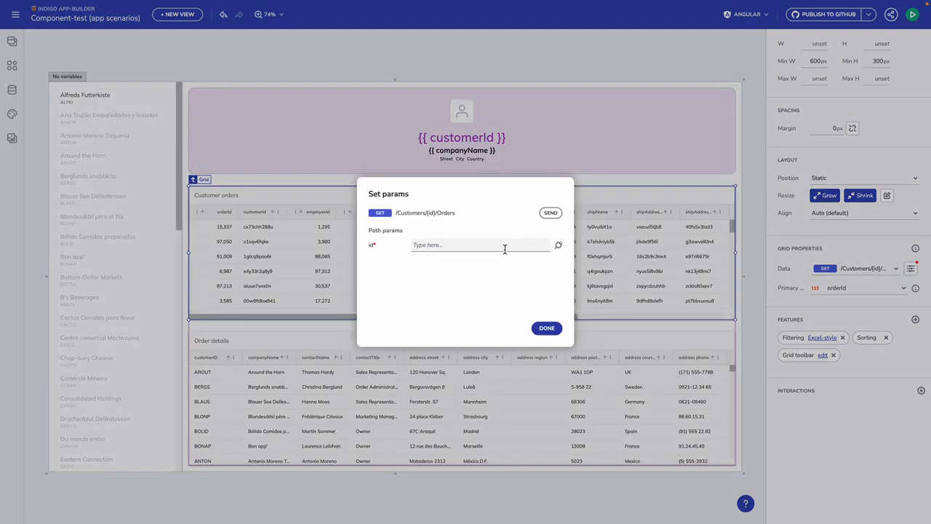
{"action": "left_click", "coordinate": [558, 245]}
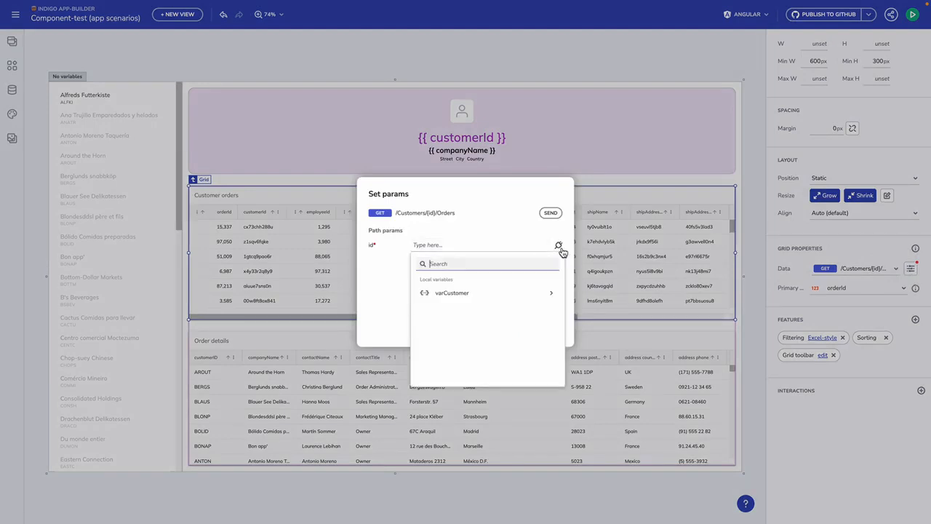
{"action": "left_click", "coordinate": [508, 295]}
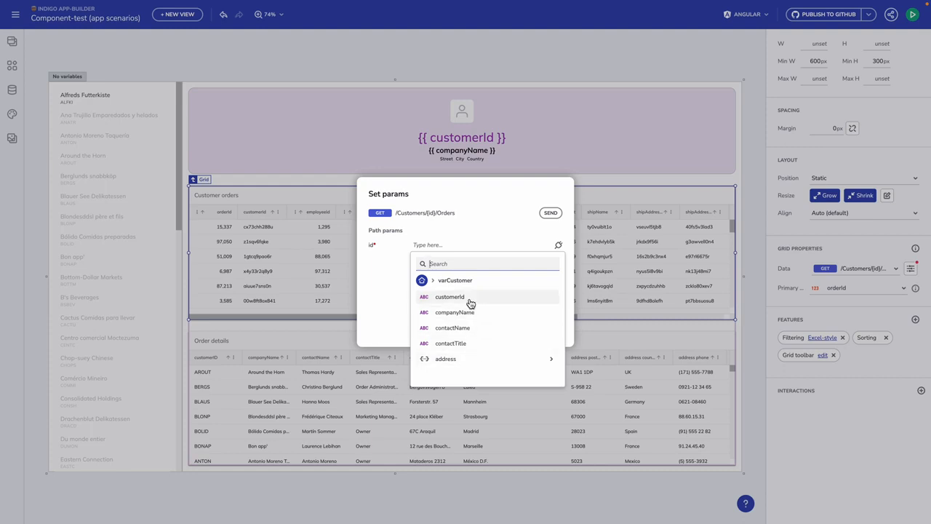
{"action": "left_click", "coordinate": [469, 298]}
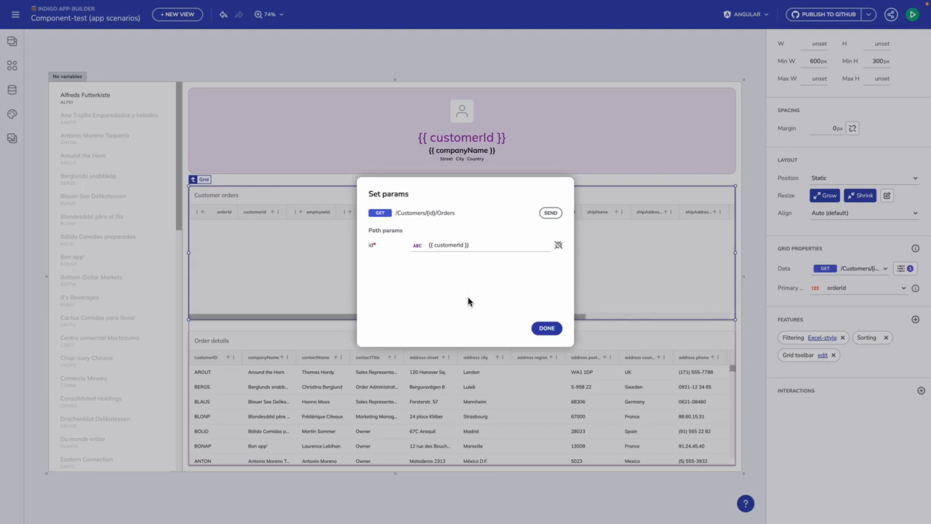
{"action": "left_click", "coordinate": [547, 329]}
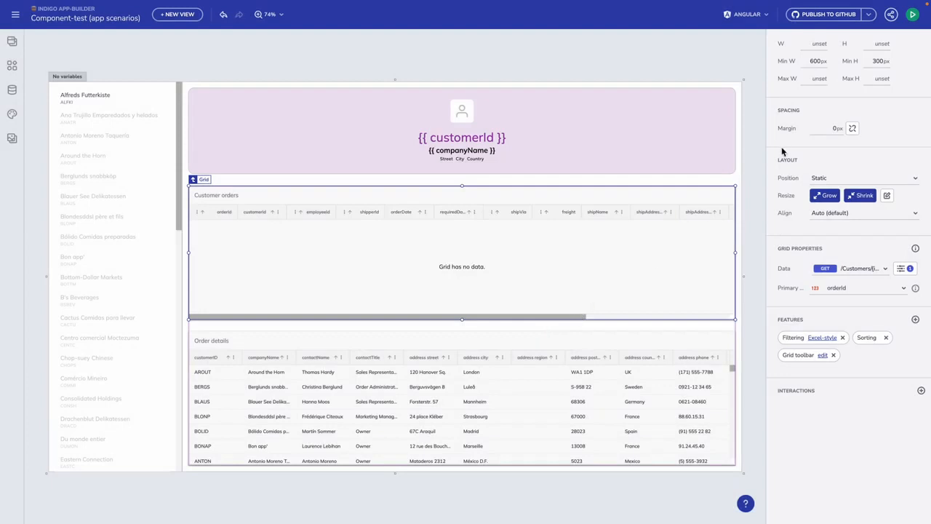
Step: Preview the app and select several customers in the list to check the header and the Customer orders grid
{"action": "left_click", "coordinate": [912, 17]}
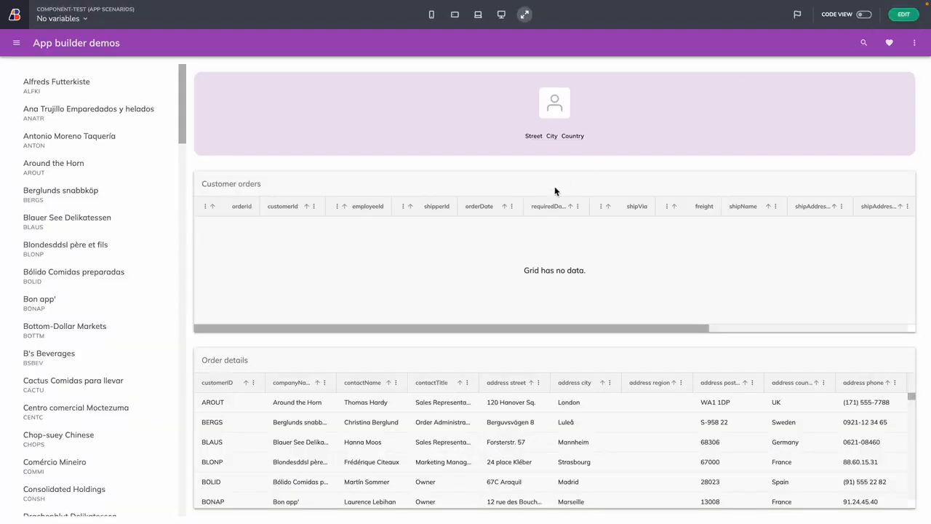
{"action": "left_click", "coordinate": [82, 102]}
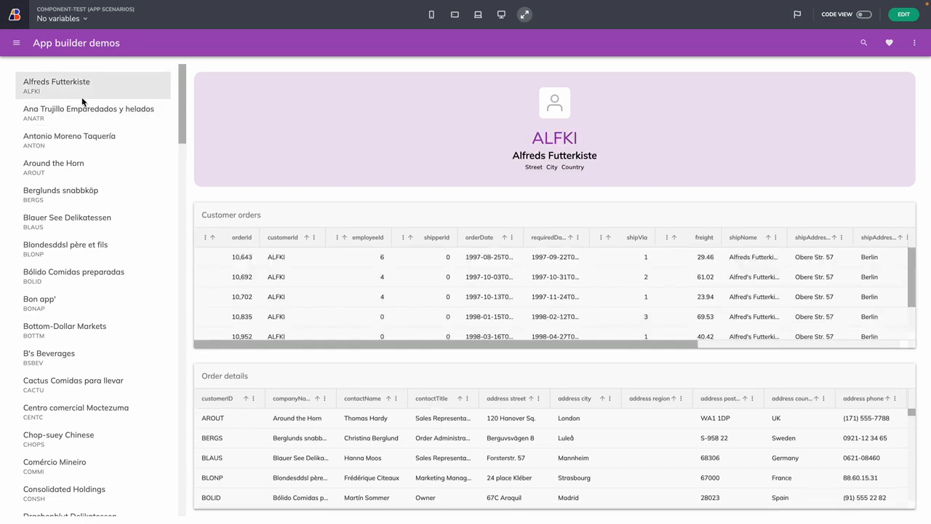
{"action": "left_click", "coordinate": [85, 110]}
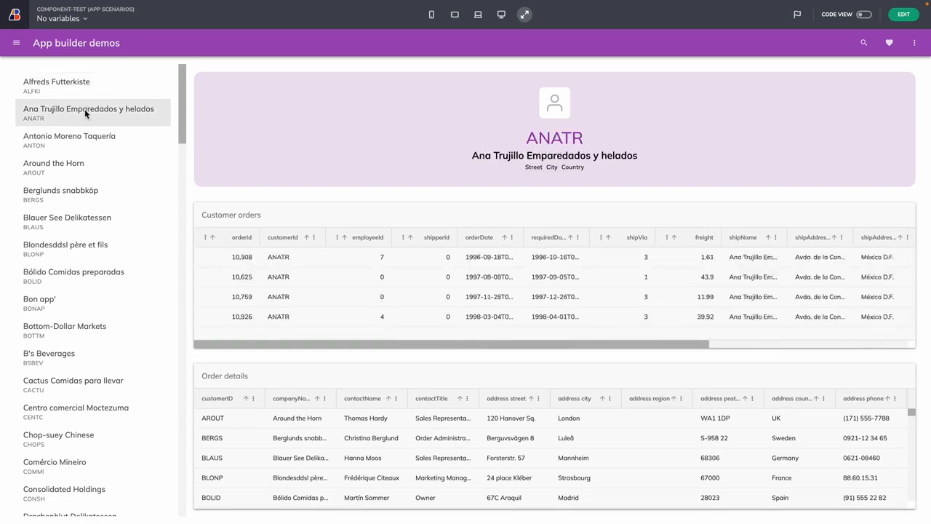
{"action": "left_click", "coordinate": [82, 136]}
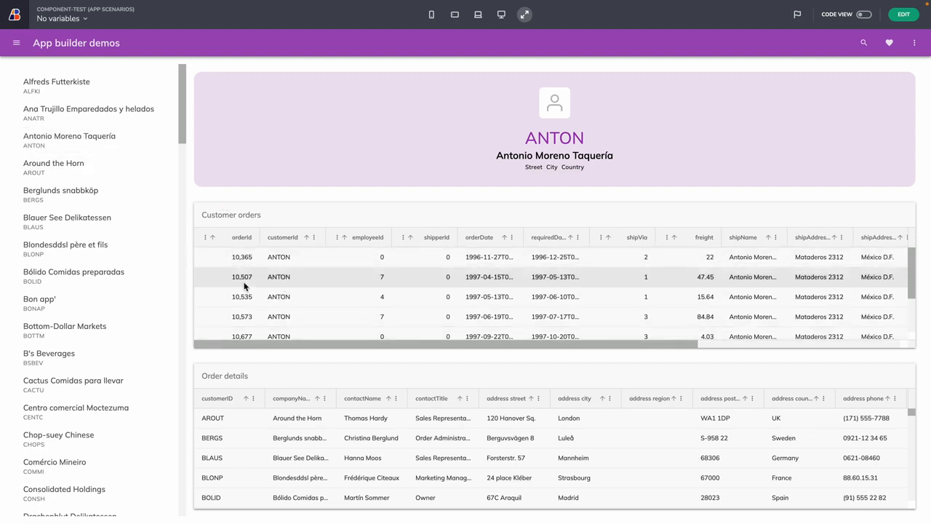
{"action": "left_click", "coordinate": [63, 198]}
{"action": "left_click", "coordinate": [73, 222]}
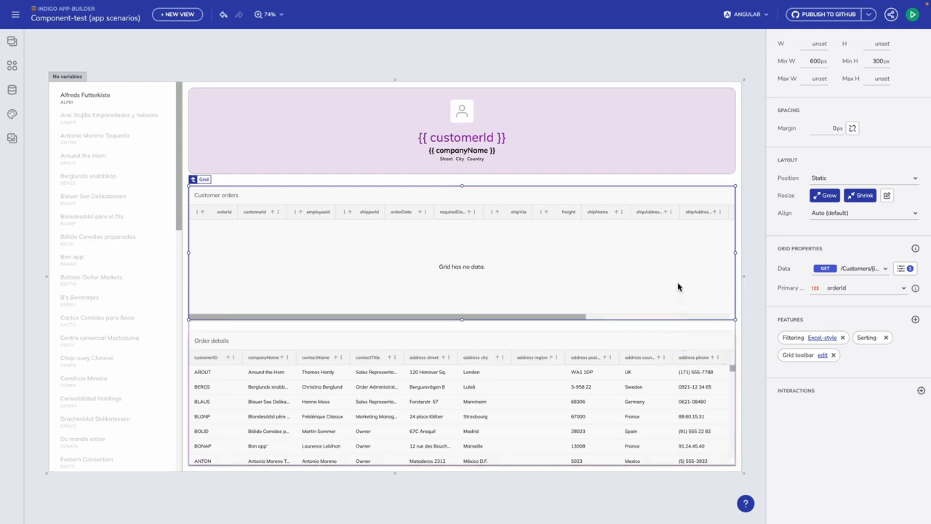
Step: Add the single Row selection feature to the Customer orders grid, plus a Row selection changed interaction that sets a variable
{"action": "left_click", "coordinate": [921, 391]}
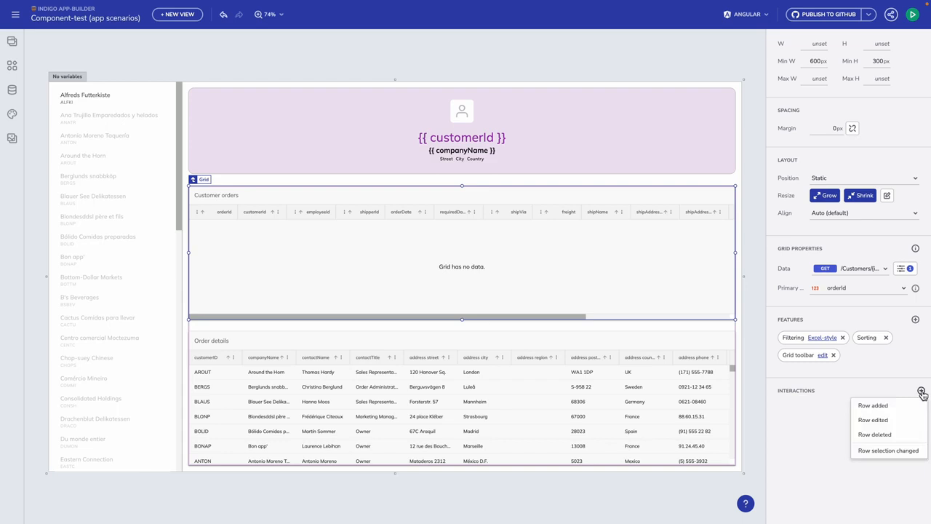
{"action": "left_click", "coordinate": [916, 320]}
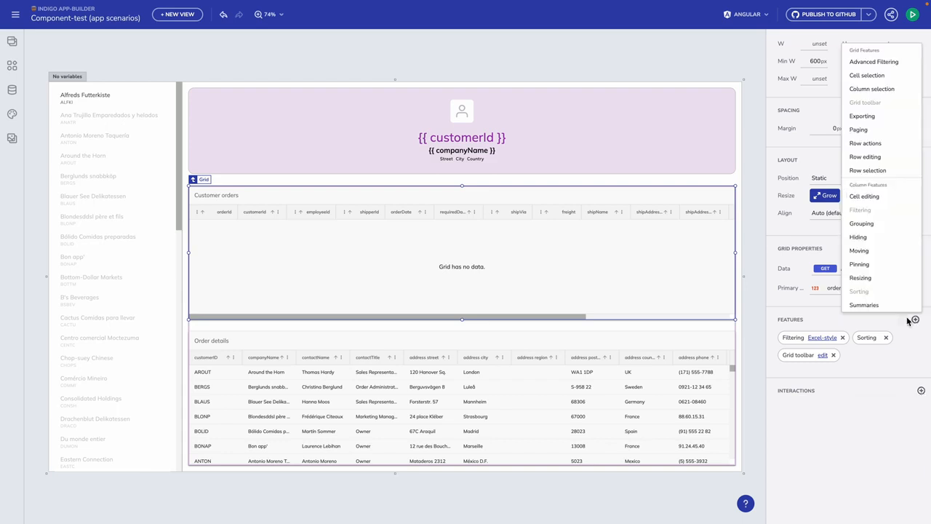
{"action": "left_click", "coordinate": [870, 170]}
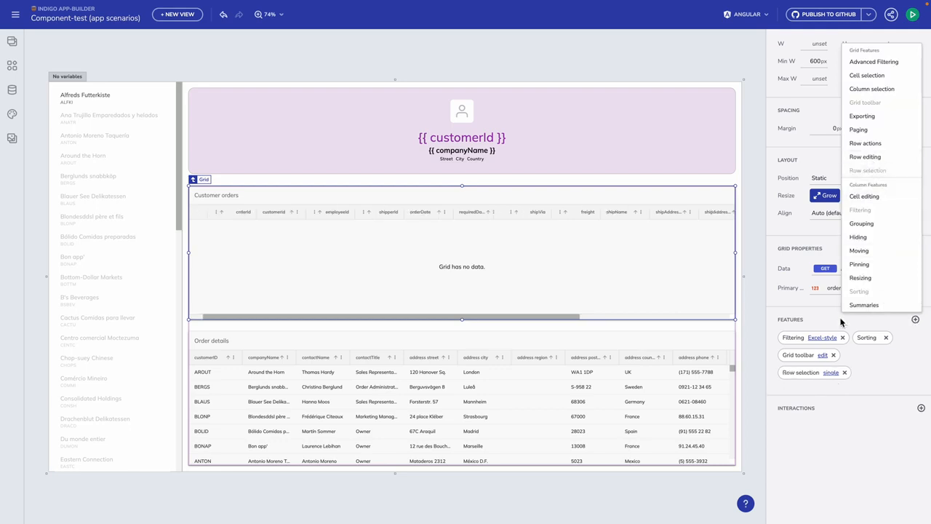
{"action": "left_click", "coordinate": [833, 375]}
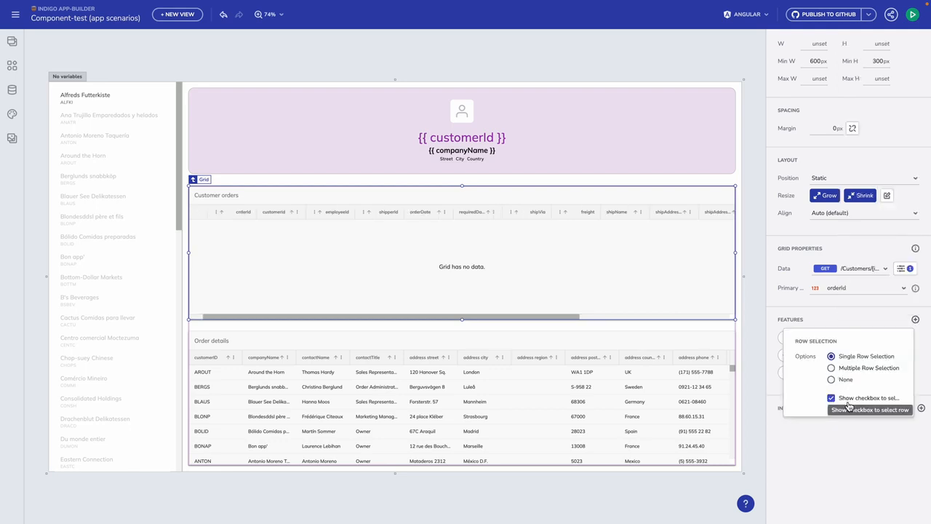
{"action": "left_click", "coordinate": [853, 441]}
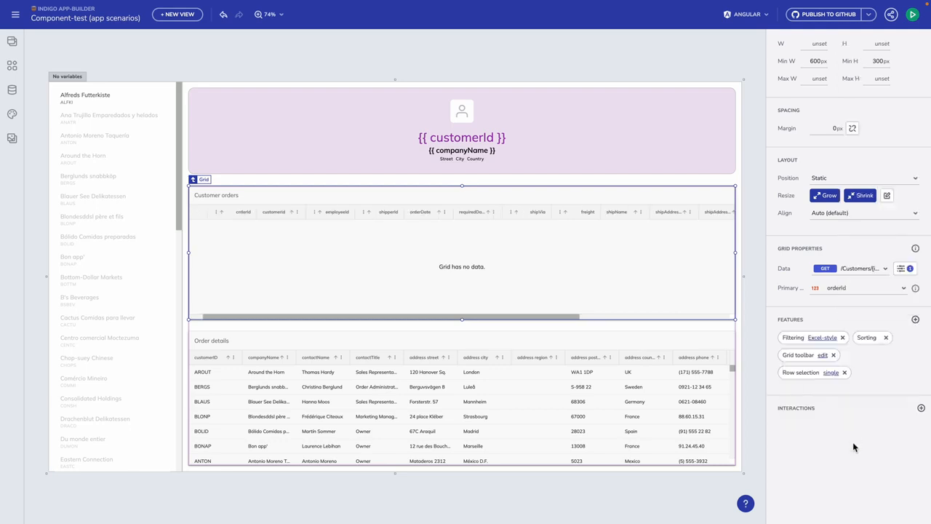
{"action": "left_click", "coordinate": [922, 409]}
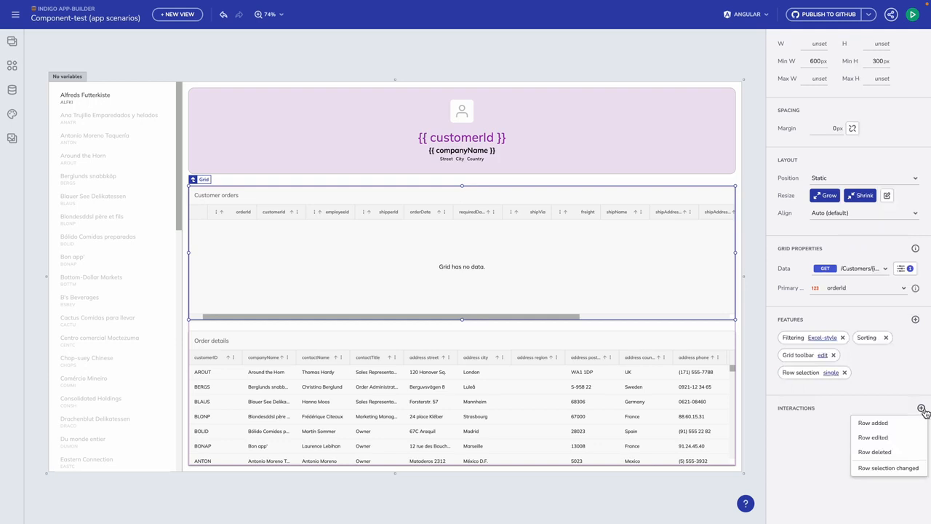
{"action": "left_click", "coordinate": [910, 470]}
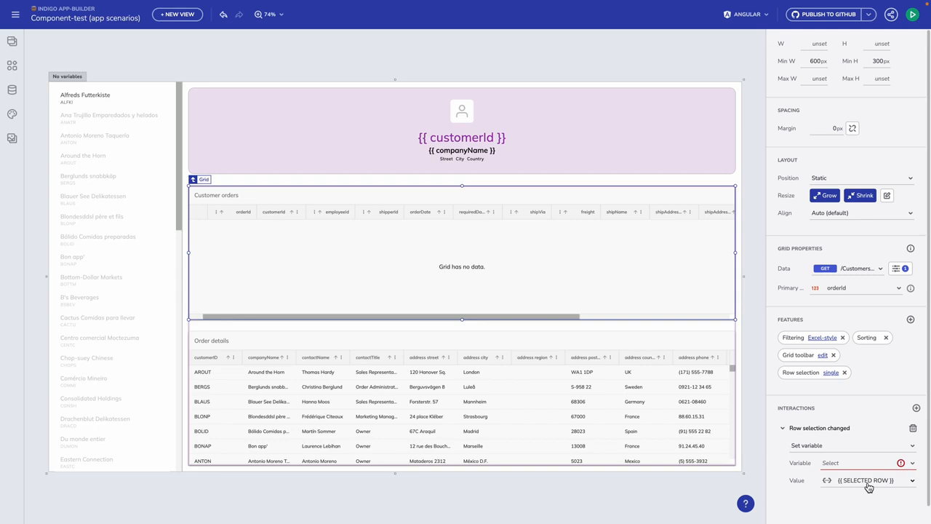
Step: Set the data source of the Order details grid to GET /Orders/{id}/Details in IG_NorthwindAPIv2
{"action": "left_click", "coordinate": [592, 421]}
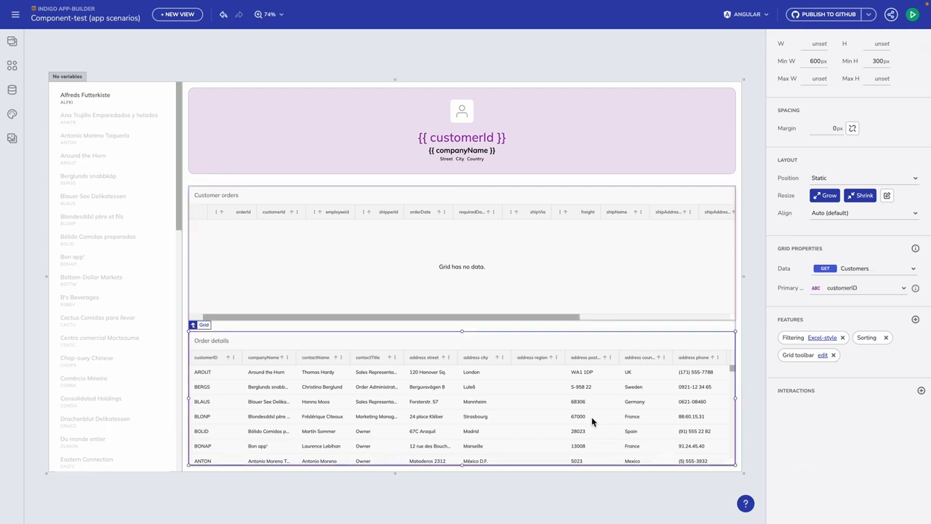
{"action": "left_click", "coordinate": [876, 270]}
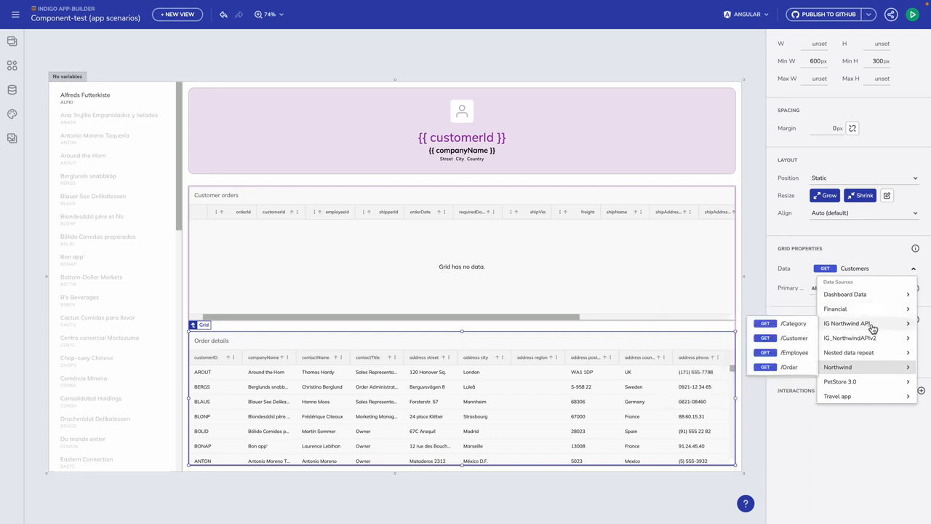
{"action": "mouse_move", "coordinate": [873, 339]}
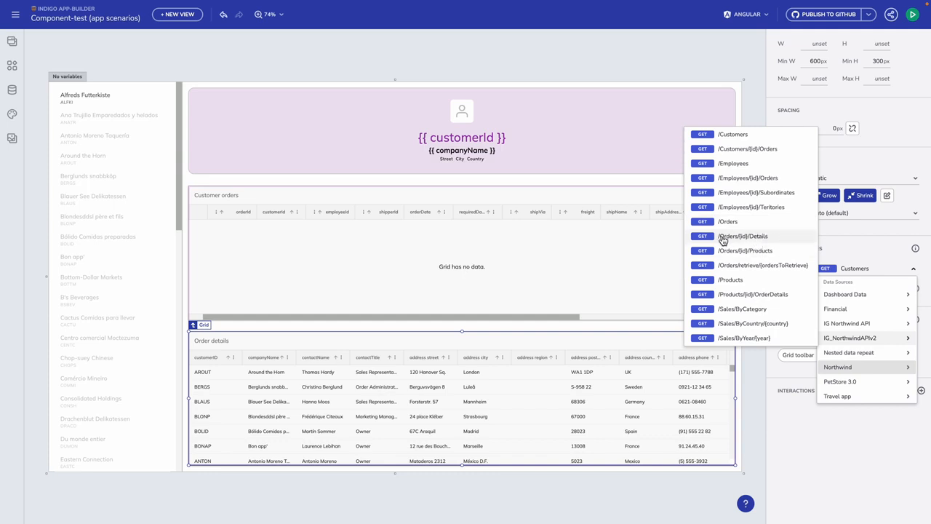
{"action": "left_click", "coordinate": [778, 241]}
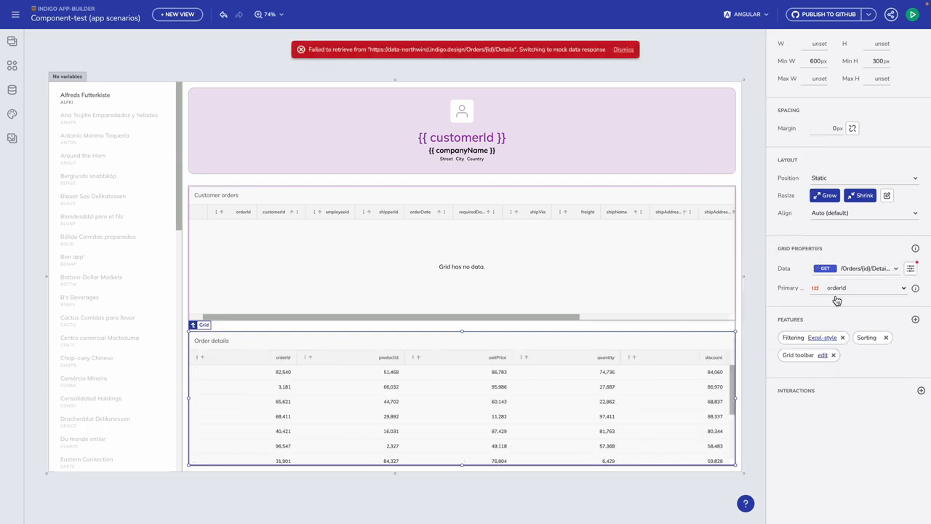
{"action": "left_click", "coordinate": [910, 270]}
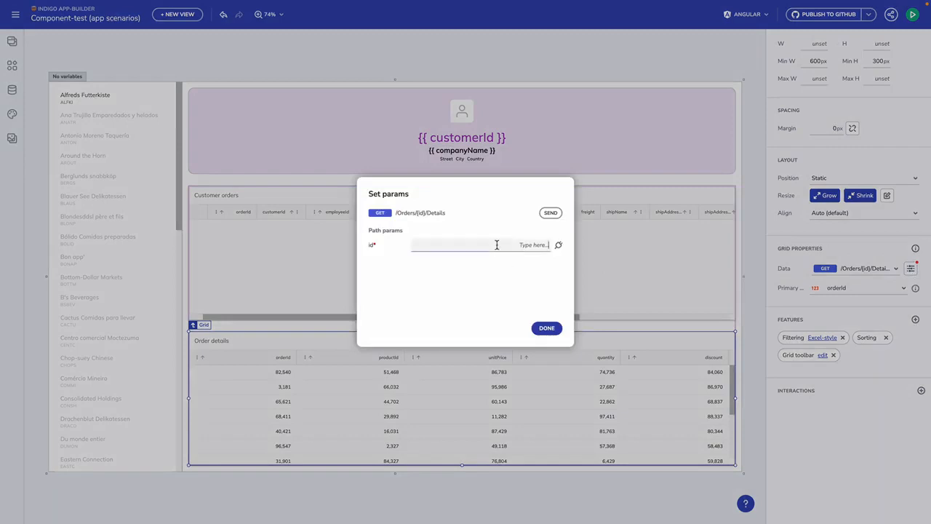
{"action": "left_click", "coordinate": [559, 249]}
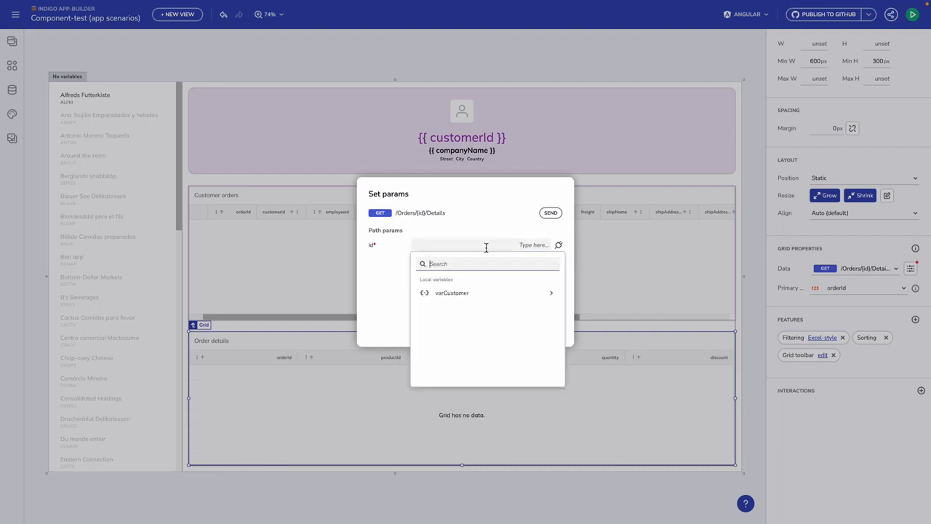
{"action": "left_click", "coordinate": [401, 273]}
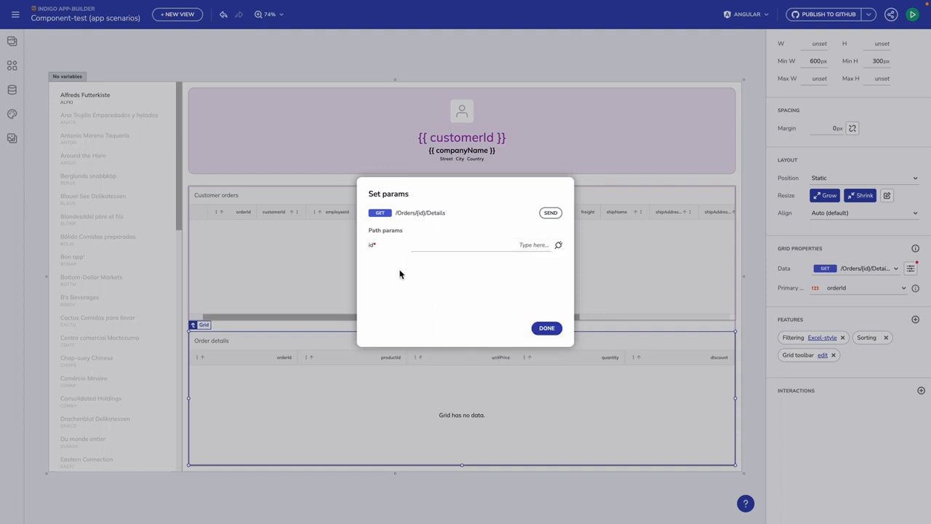
{"action": "left_click", "coordinate": [532, 328]}
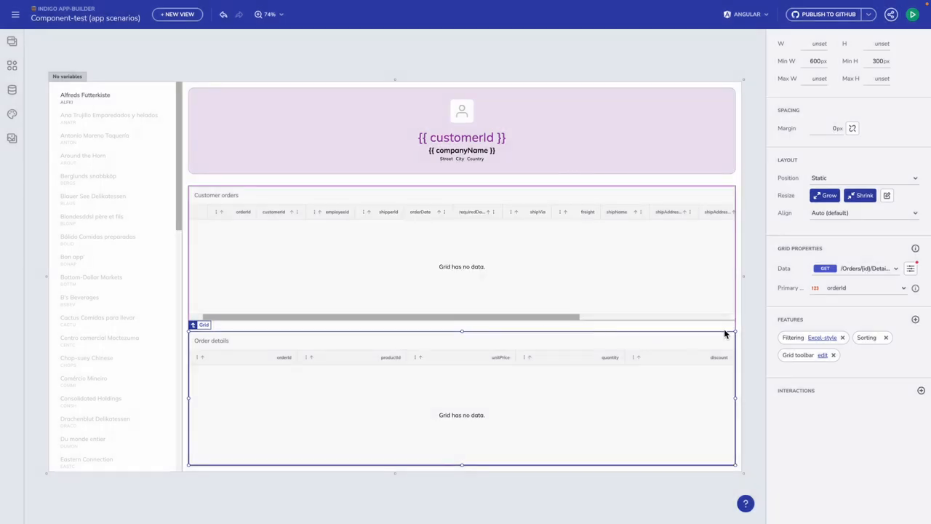
Step: Create a local number variable named varOrderID as the target of the Customer orders grid's Row selection changed interaction
{"action": "left_click", "coordinate": [657, 267]}
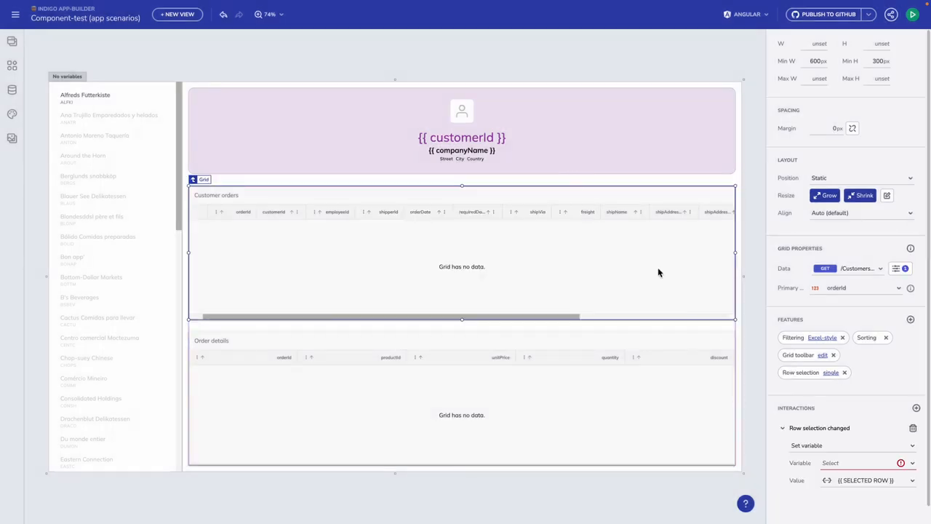
{"action": "left_click", "coordinate": [875, 467]}
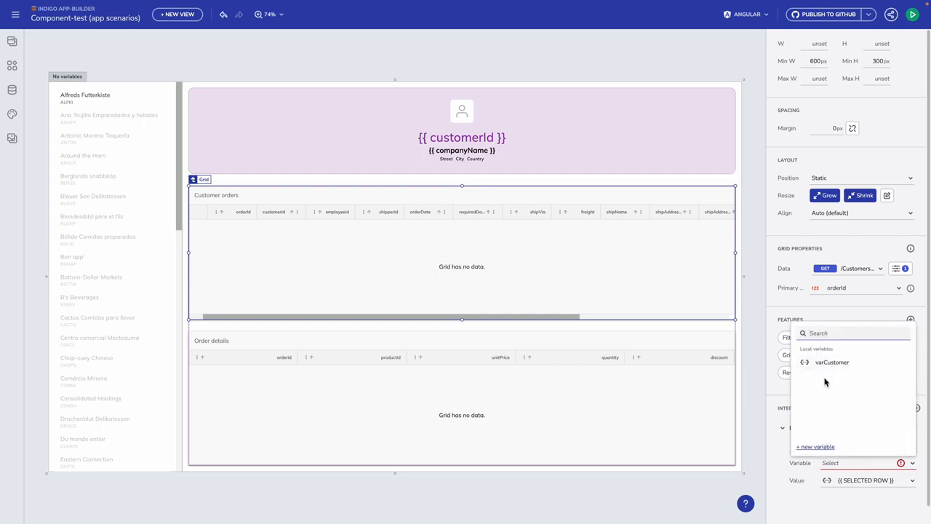
{"action": "left_click", "coordinate": [816, 446]}
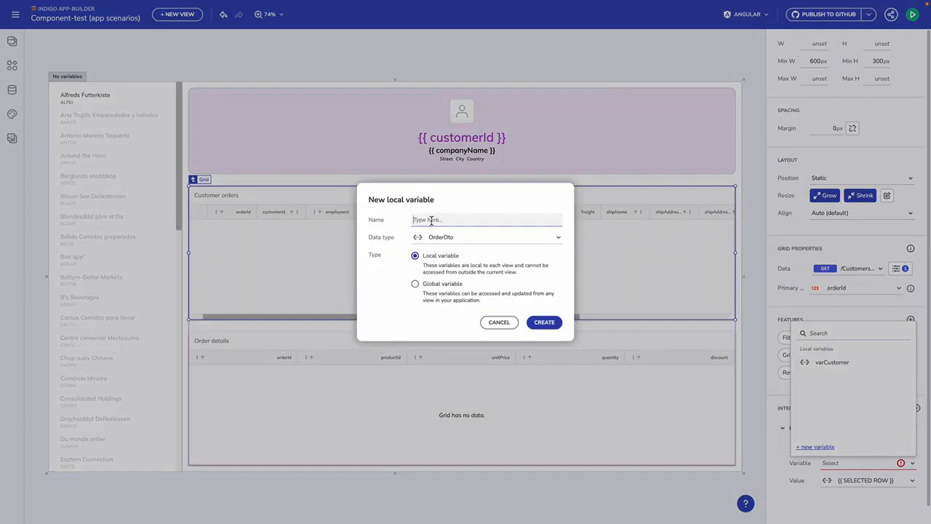
{"action": "left_click", "coordinate": [469, 246]}
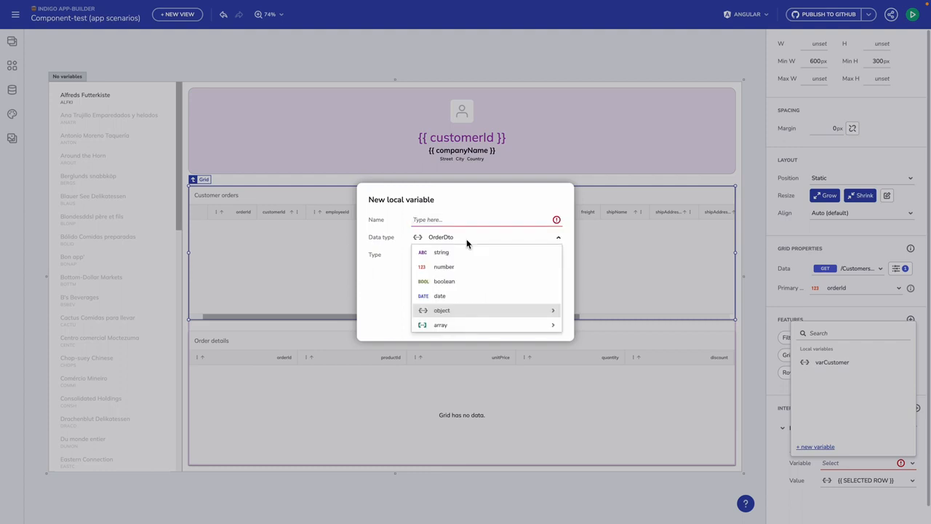
{"action": "left_click", "coordinate": [463, 219]}
{"action": "type", "text": "va"}
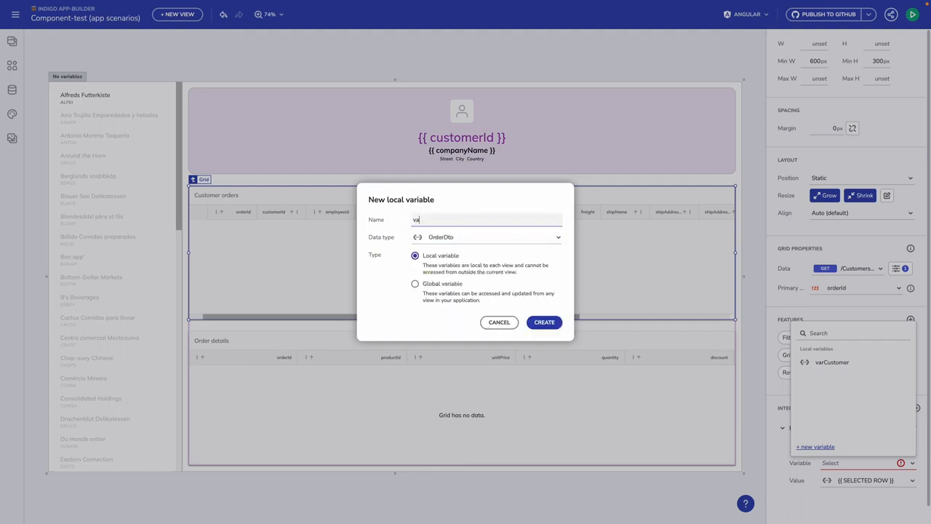
{"action": "type", "text": "rOrderID"}
{"action": "left_click", "coordinate": [466, 242]}
{"action": "left_click", "coordinate": [454, 265]}
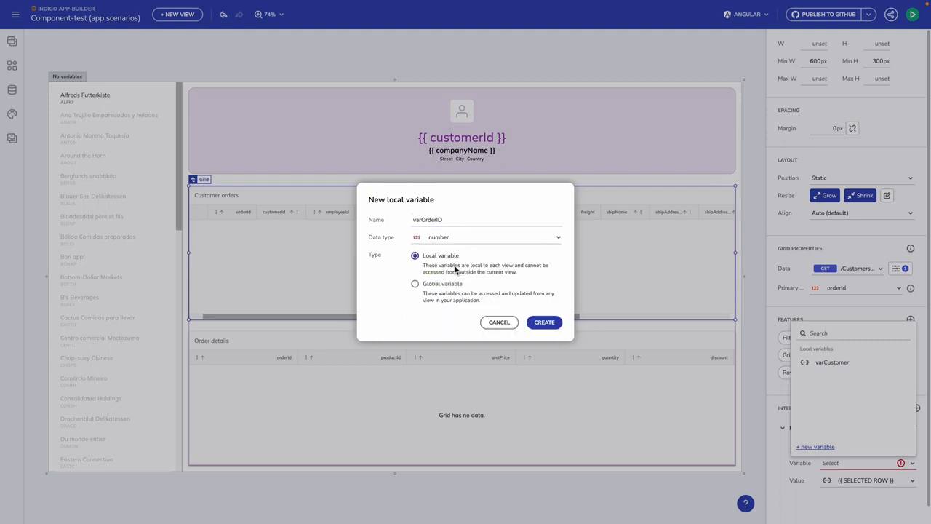
{"action": "left_click", "coordinate": [540, 319]}
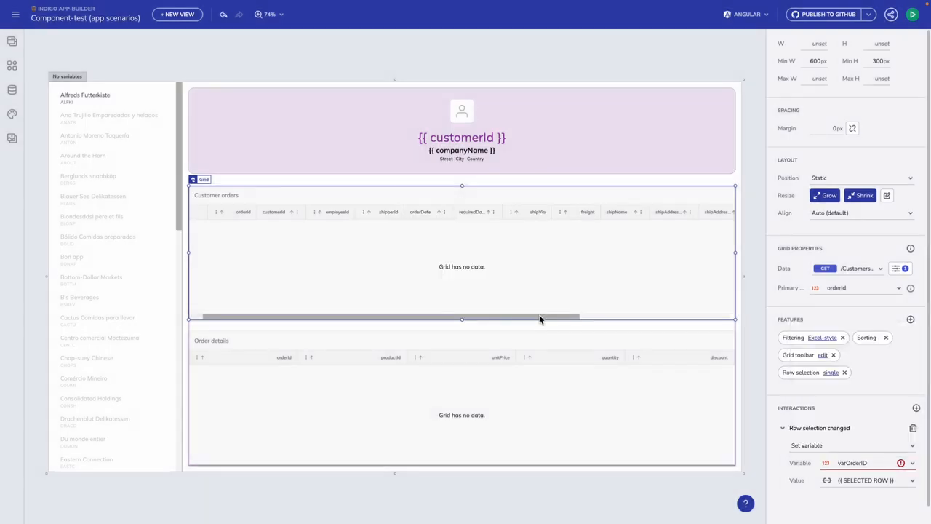
Step: Set the value of the Customer orders grid's Set variable interaction to the orderId field of SELECTED ROW
{"action": "mouse_move", "coordinate": [902, 471]}
{"action": "left_click", "coordinate": [878, 483]}
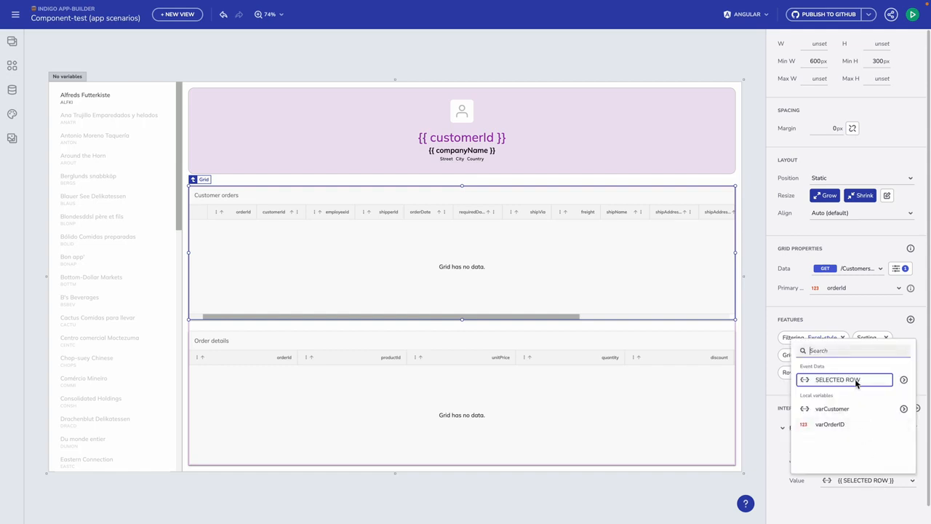
{"action": "left_click", "coordinate": [903, 380]}
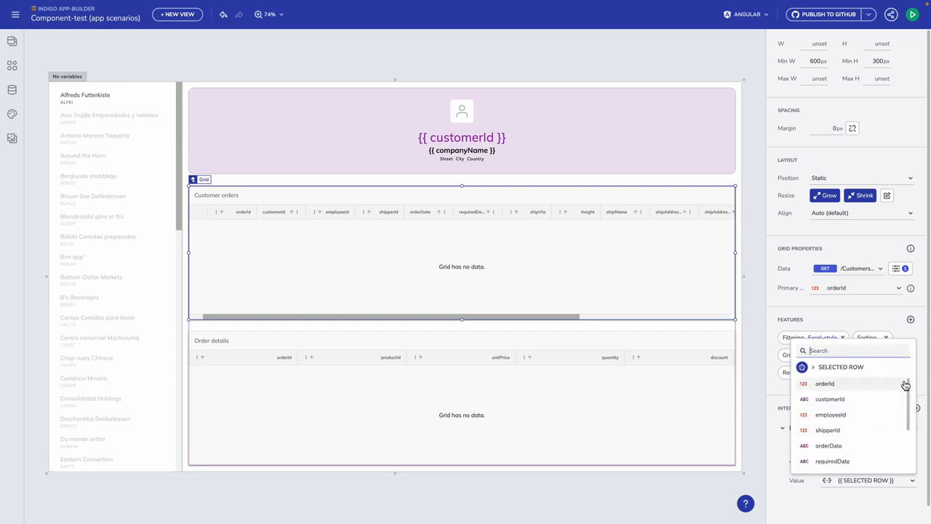
{"action": "left_click", "coordinate": [825, 384]}
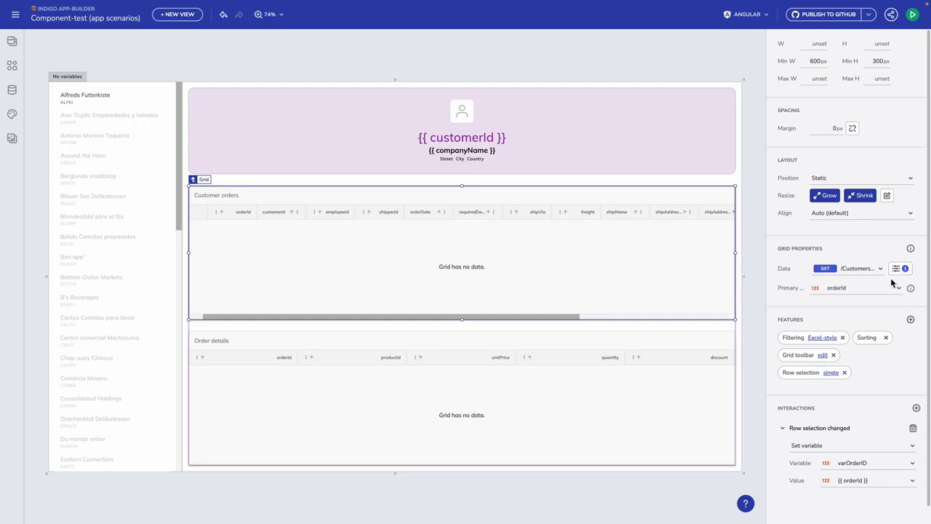
Step: Bind the id path parameter of the Order details grid's data request to varOrderID
{"action": "left_click", "coordinate": [657, 407]}
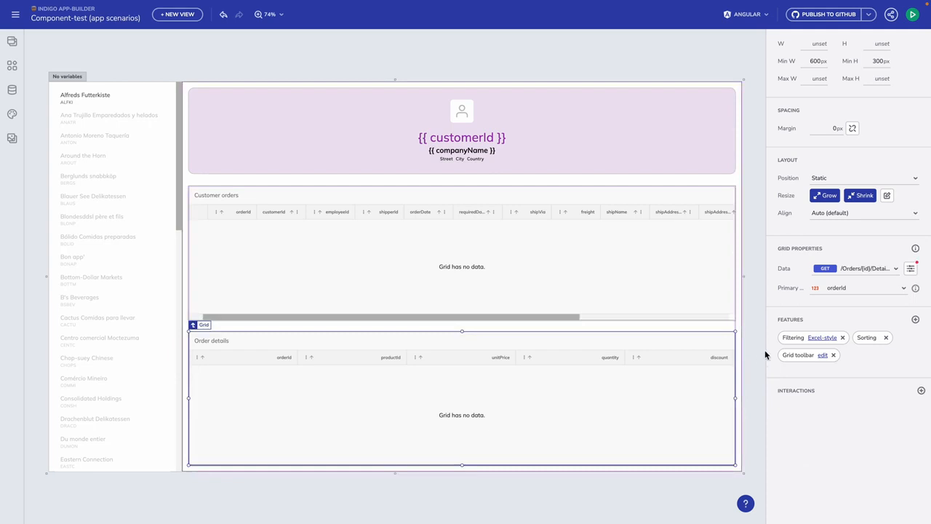
{"action": "left_click", "coordinate": [914, 271]}
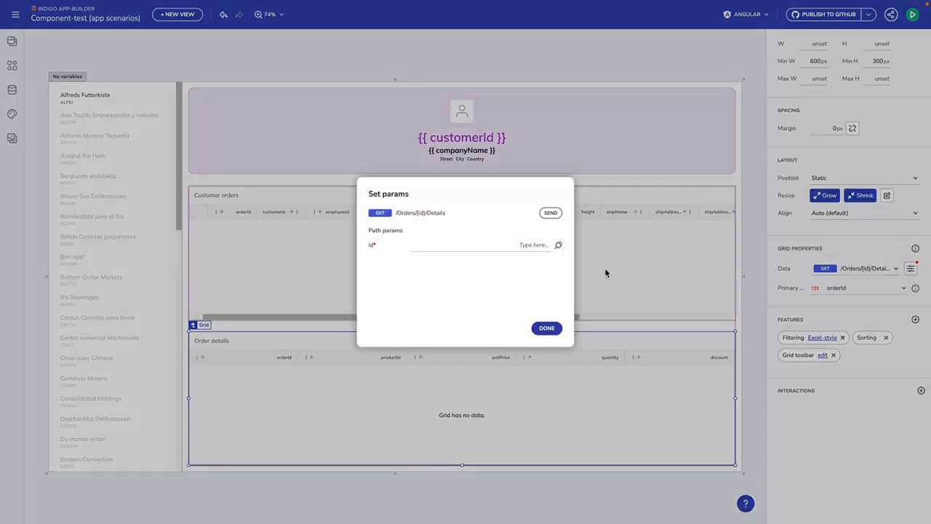
{"action": "left_click", "coordinate": [558, 246]}
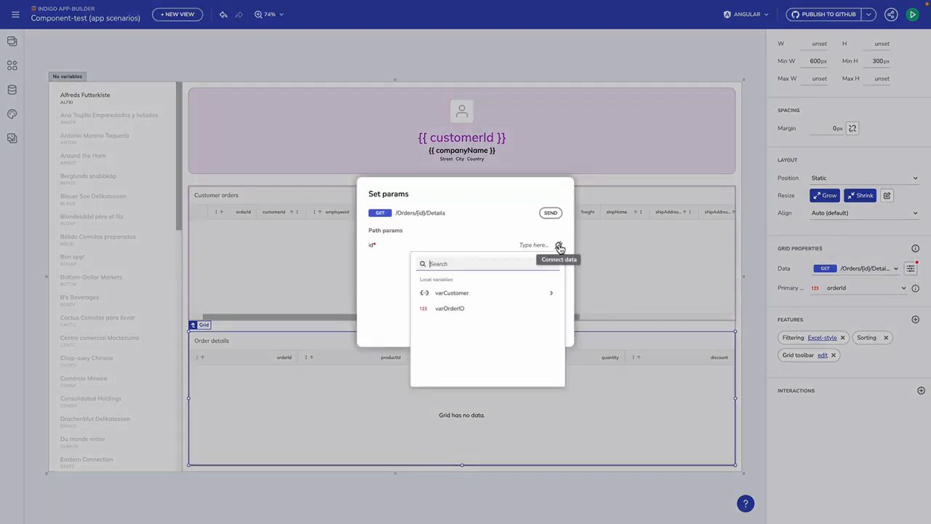
{"action": "left_click", "coordinate": [455, 308]}
{"action": "left_click", "coordinate": [548, 328]}
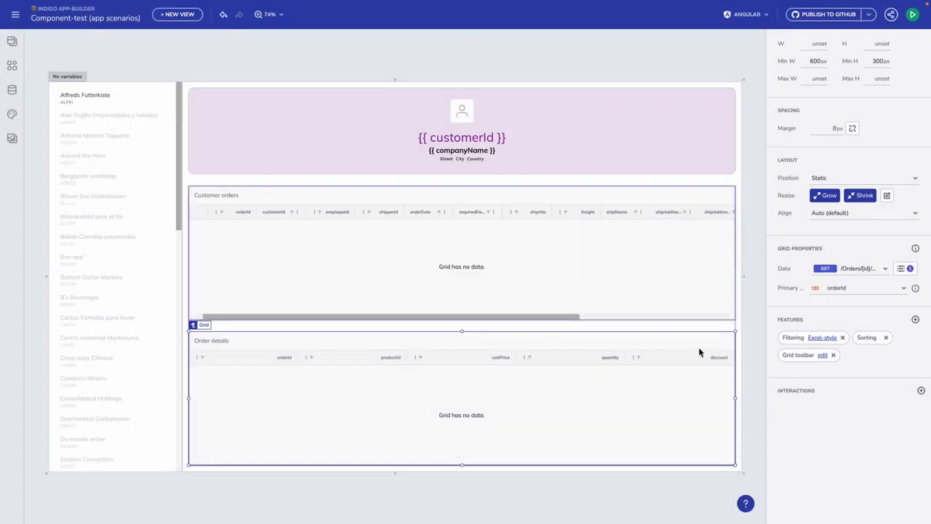
Step: Review the Customer orders grid's row selection interaction and the Order details grid's id path parameter
{"action": "left_click", "coordinate": [682, 277]}
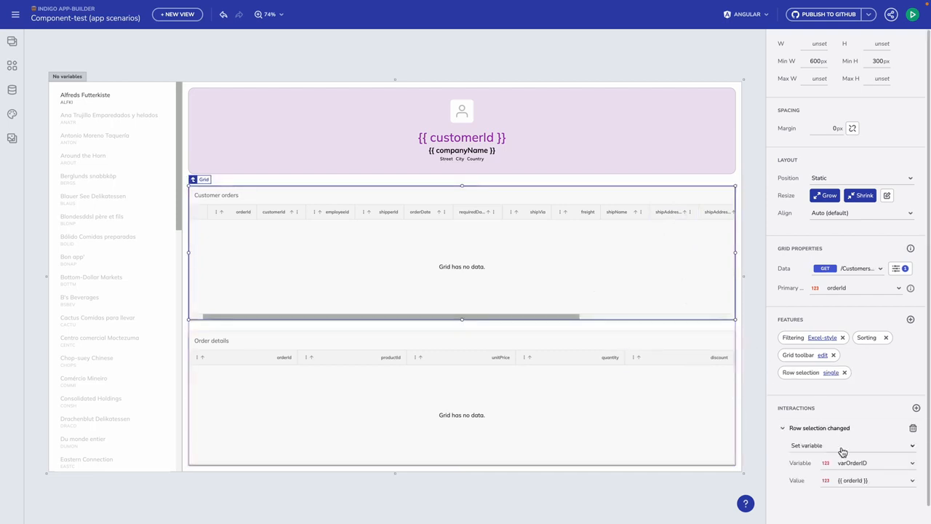
{"action": "left_click", "coordinate": [716, 430]}
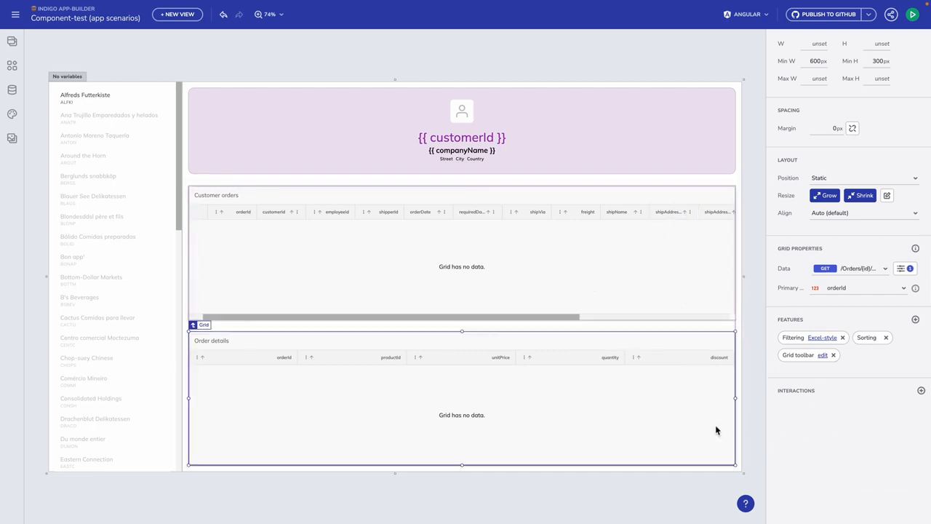
{"action": "left_click", "coordinate": [904, 268]}
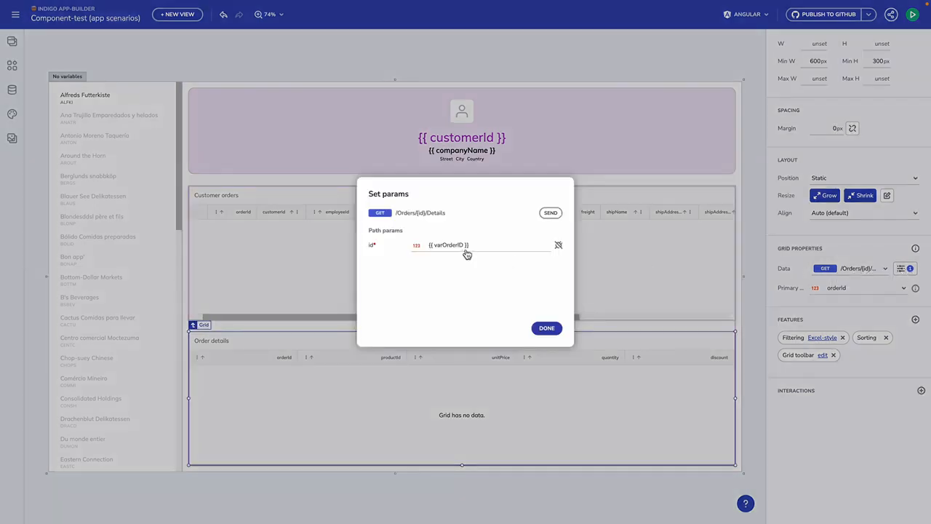
{"action": "left_click", "coordinate": [546, 328]}
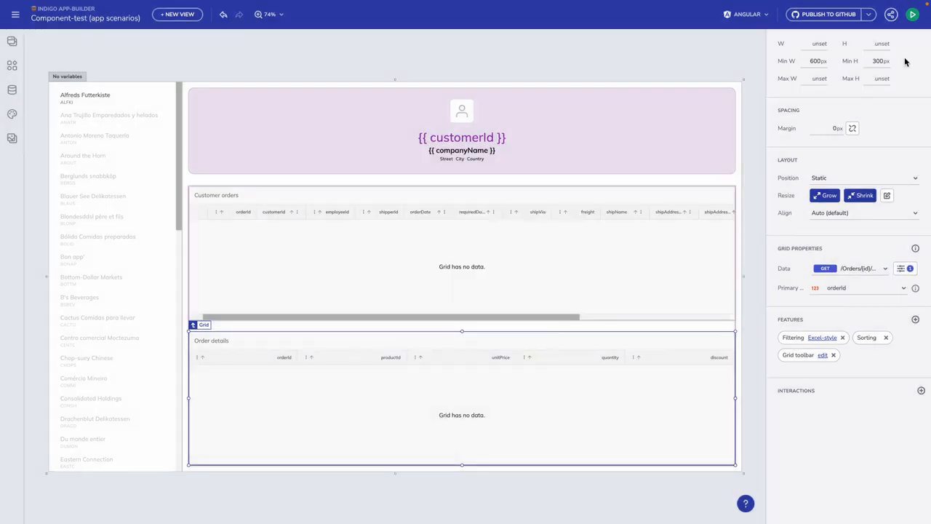
Step: Preview the app, select a customer and two of its orders to check the Order details grid, and return to editing
{"action": "left_click", "coordinate": [914, 15]}
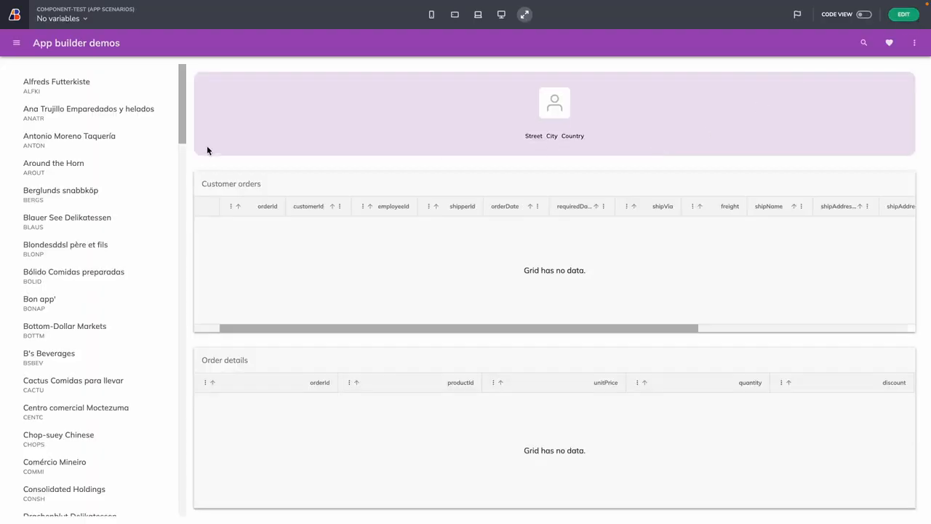
{"action": "left_click", "coordinate": [100, 139]}
{"action": "left_click", "coordinate": [102, 122]}
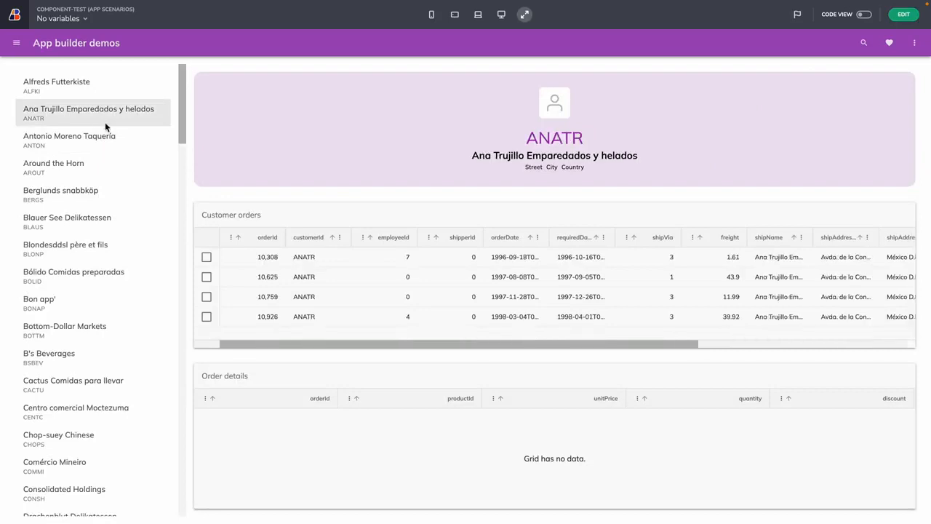
{"action": "left_click", "coordinate": [304, 265]}
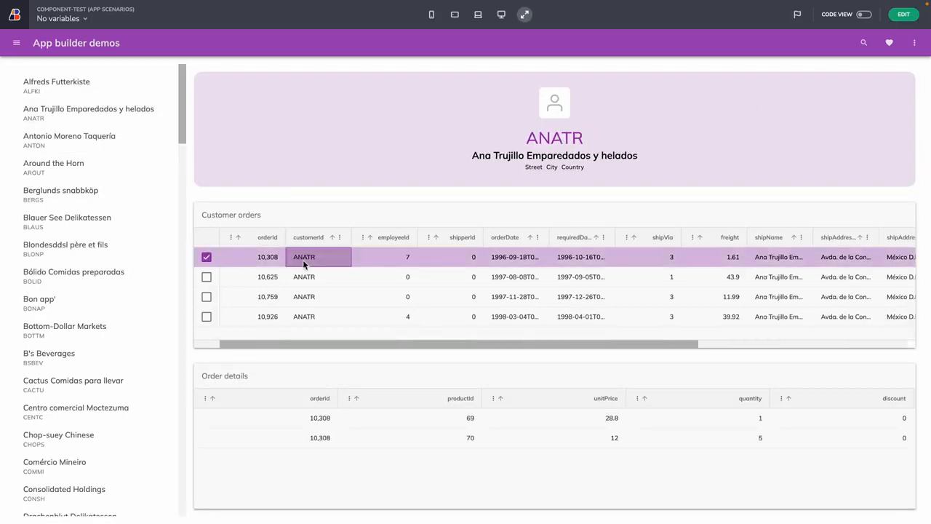
{"action": "left_click", "coordinate": [307, 283]}
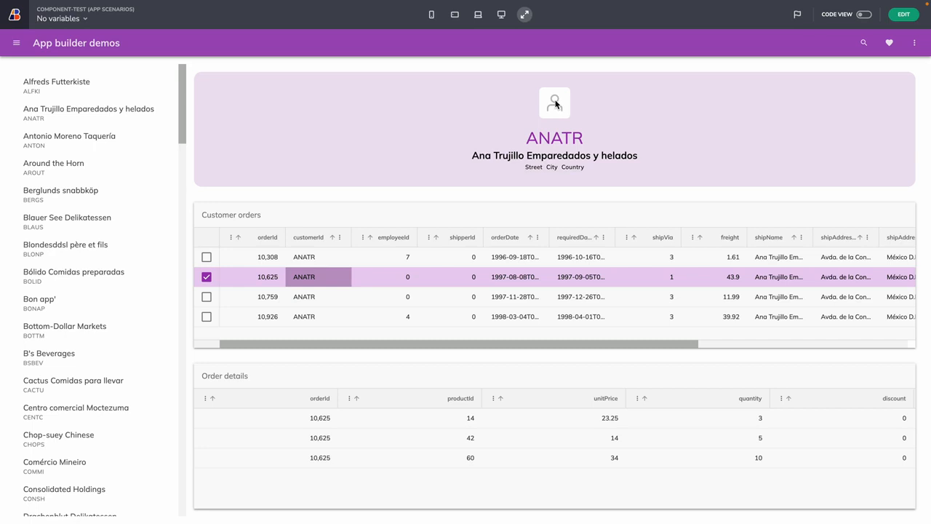
{"action": "left_click", "coordinate": [912, 18]}
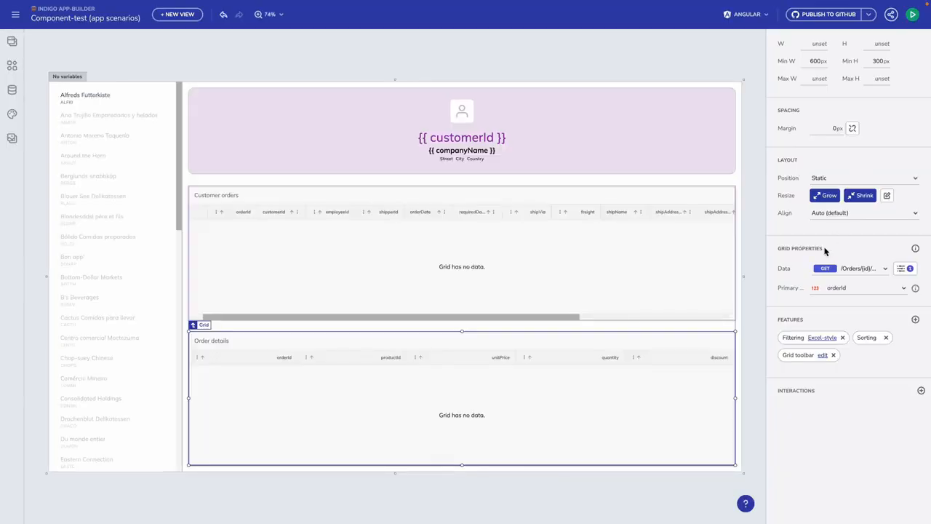
Step: Review the id path parameter of the Customer orders grid and the content binding of the header's customerId title
{"action": "left_click", "coordinate": [631, 267]}
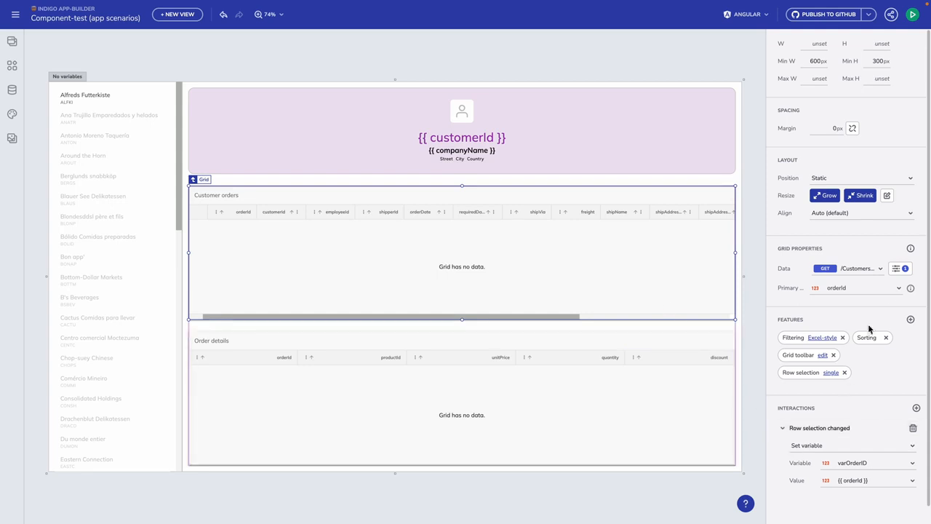
{"action": "left_click", "coordinate": [904, 269]}
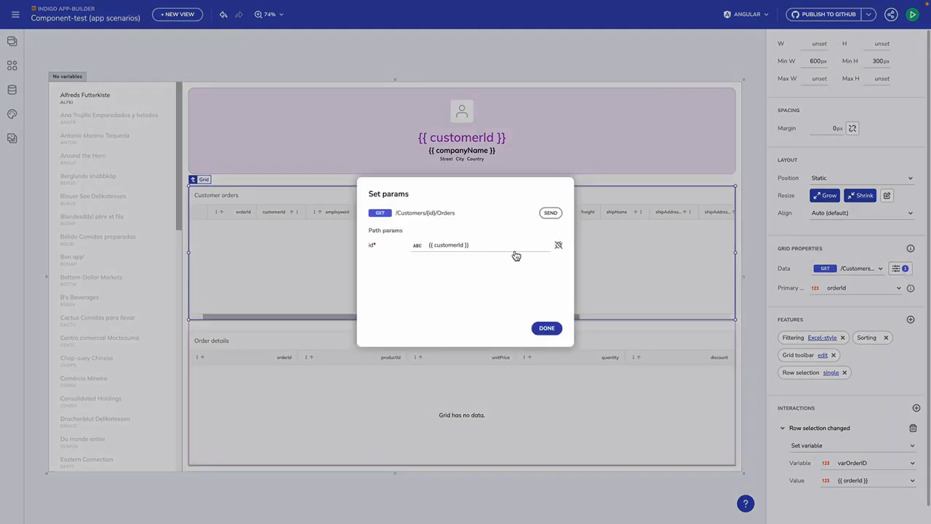
{"action": "left_click", "coordinate": [546, 328]}
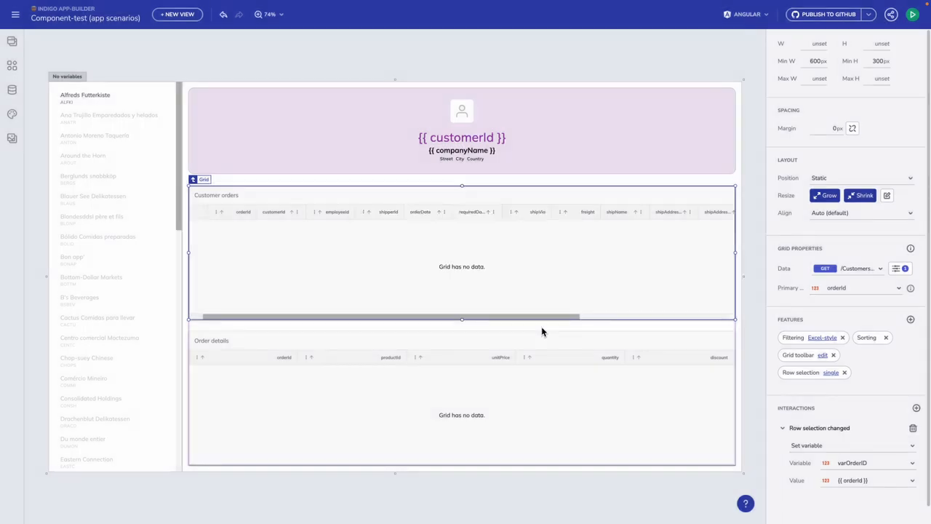
{"action": "left_click", "coordinate": [470, 139]}
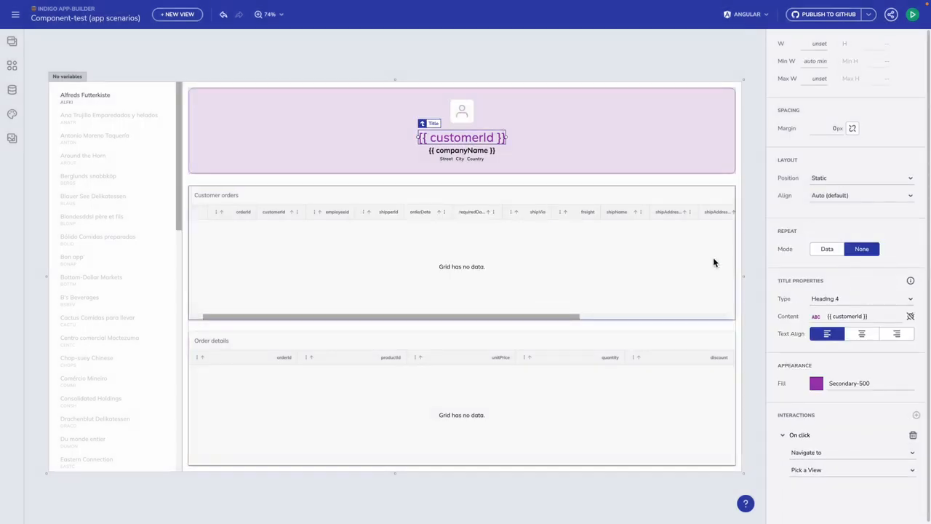
{"action": "left_click", "coordinate": [870, 322]}
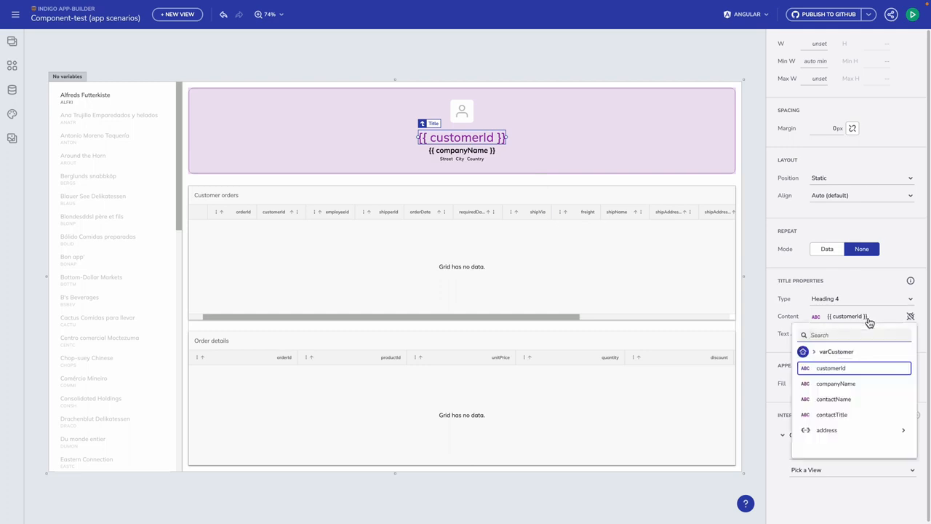
{"action": "left_click", "coordinate": [778, 349]}
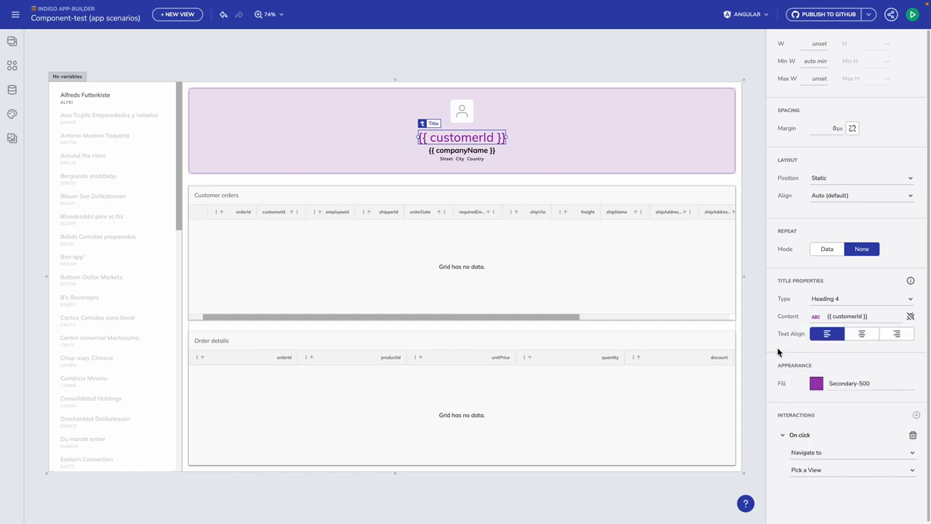
Step: Inspect the definitions of the view's local variables varCustomer and varOrderID, leaving both without edits
{"action": "left_click", "coordinate": [756, 314]}
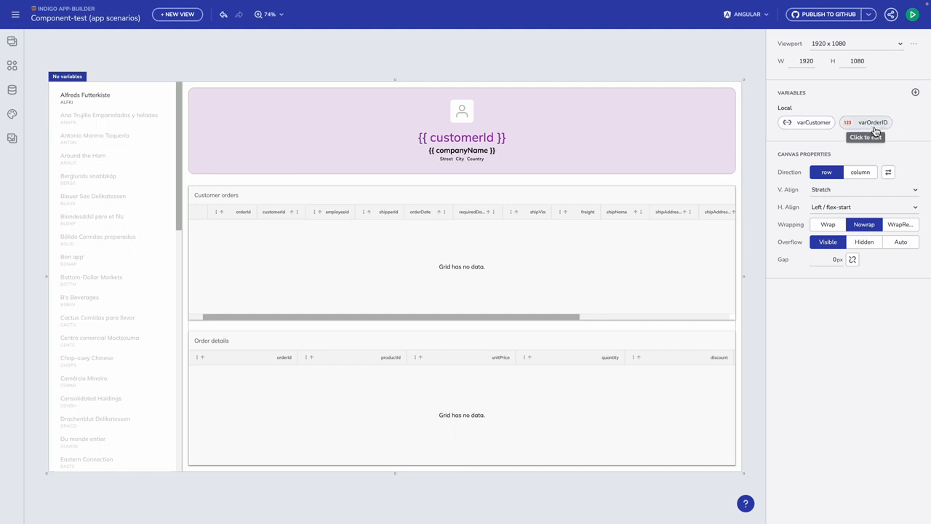
{"action": "left_click", "coordinate": [813, 122]}
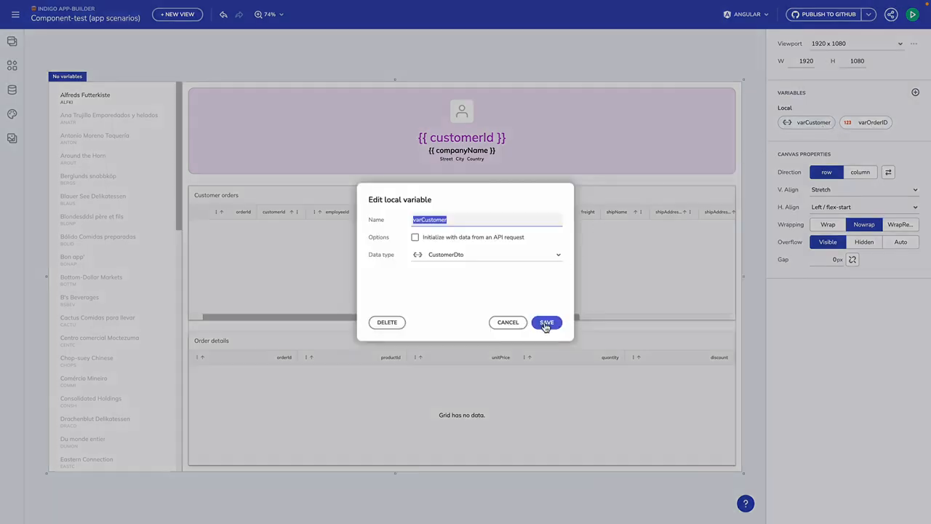
{"action": "left_click", "coordinate": [514, 323]}
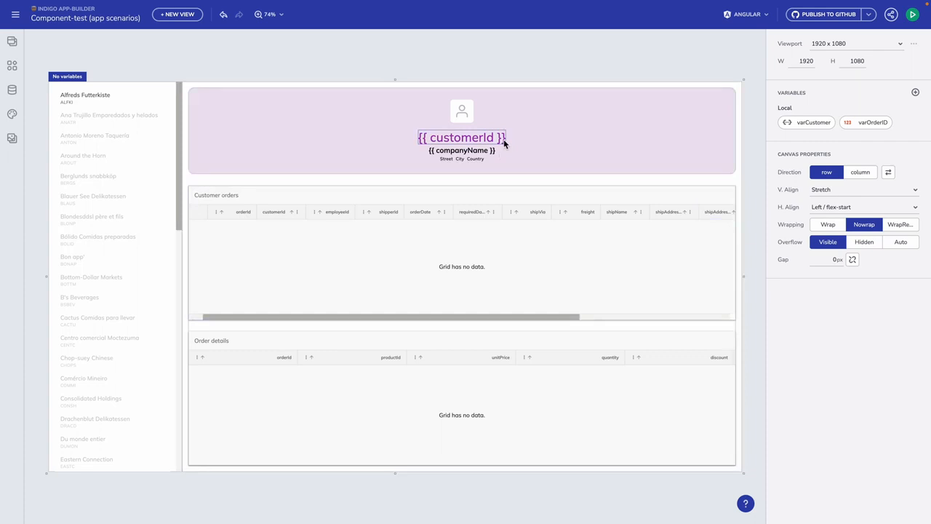
{"action": "left_click", "coordinate": [866, 125]}
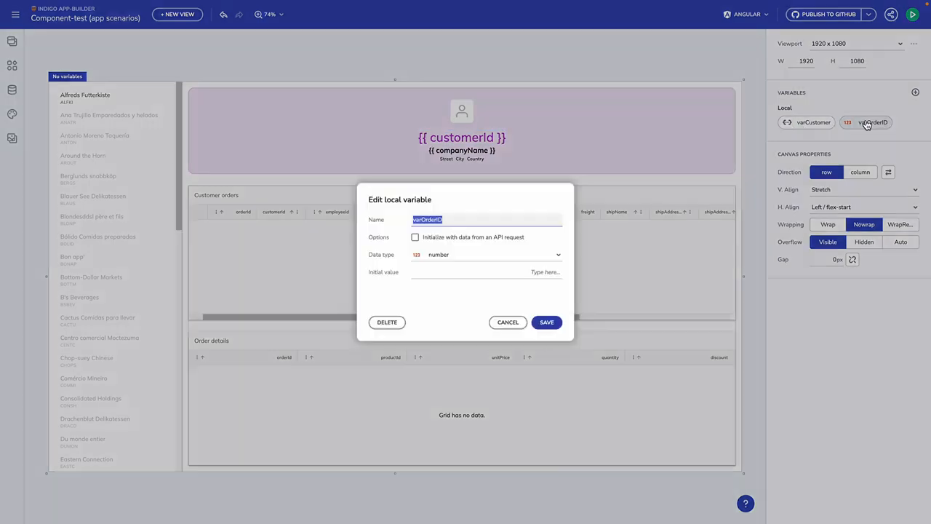
{"action": "left_click", "coordinate": [502, 272]}
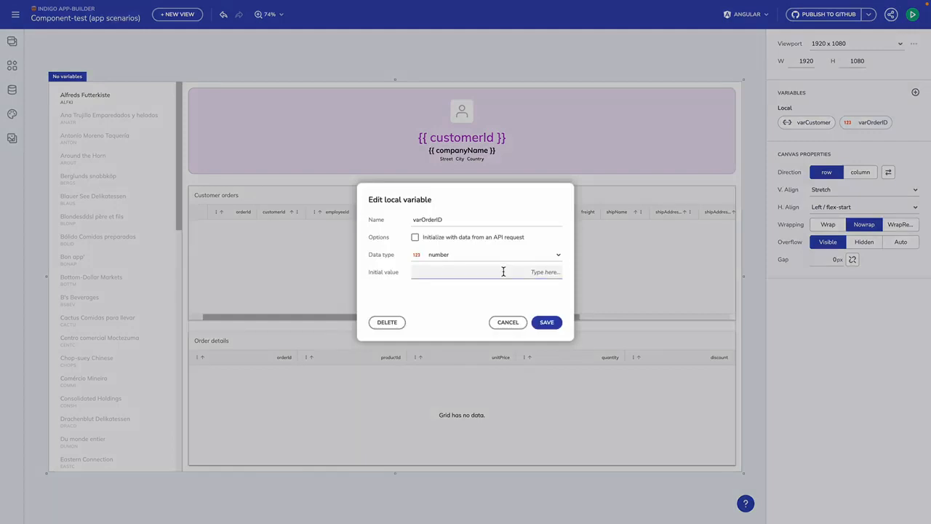
{"action": "left_click", "coordinate": [520, 322]}
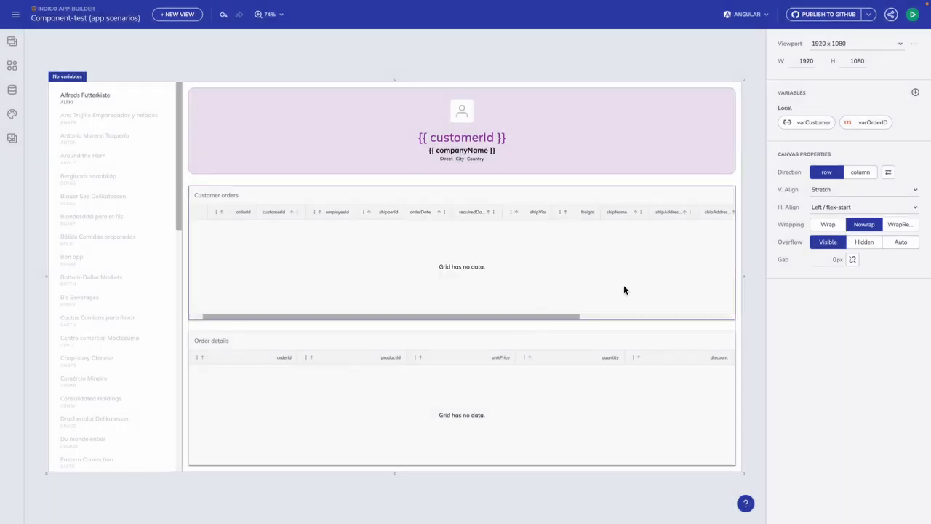
Step: Initialize the varCustomer variable with data from an API request, using the GET /Customers/{id} endpoint of IG_NorthwindAPIv2
{"action": "left_click", "coordinate": [815, 123]}
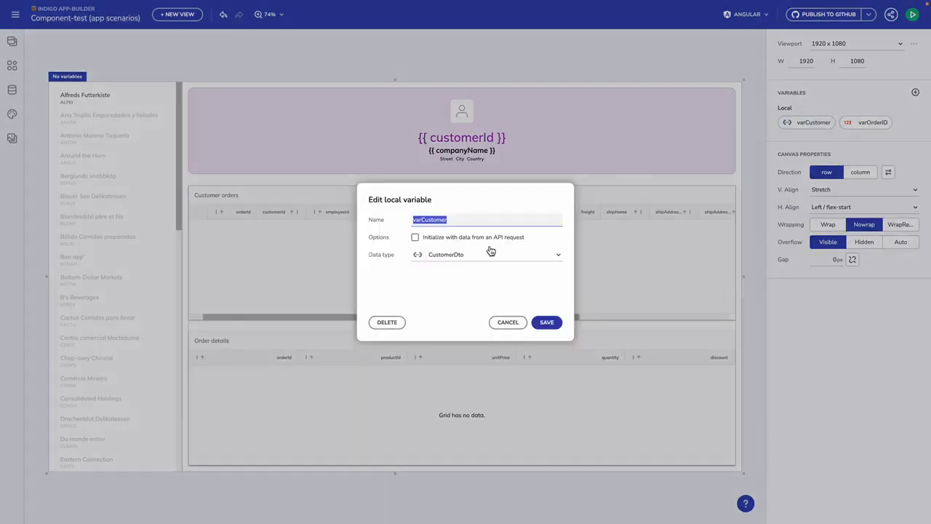
{"action": "left_click", "coordinate": [450, 242]}
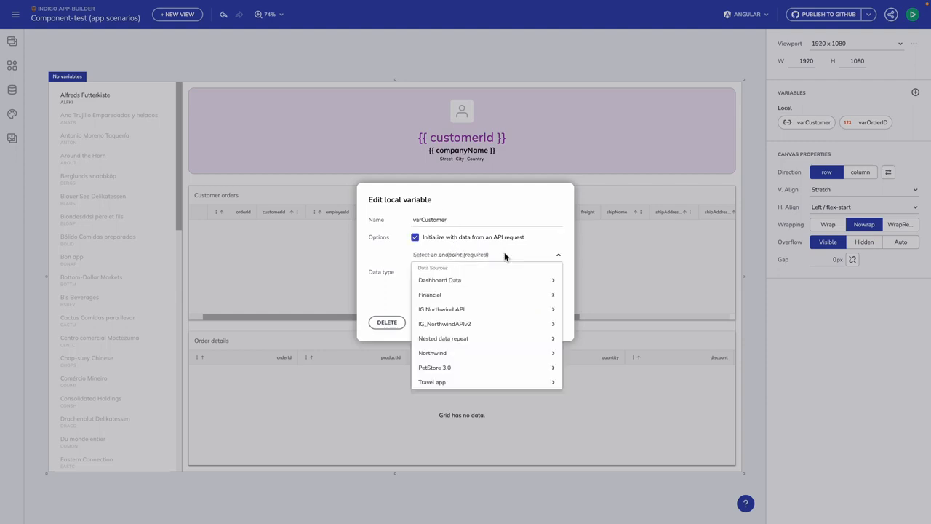
{"action": "mouse_move", "coordinate": [499, 331]}
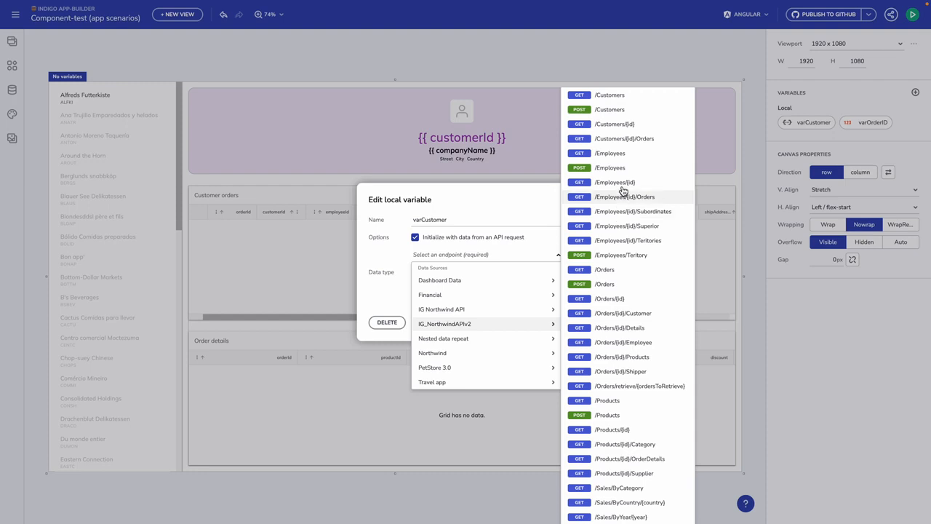
{"action": "left_click", "coordinate": [614, 125]}
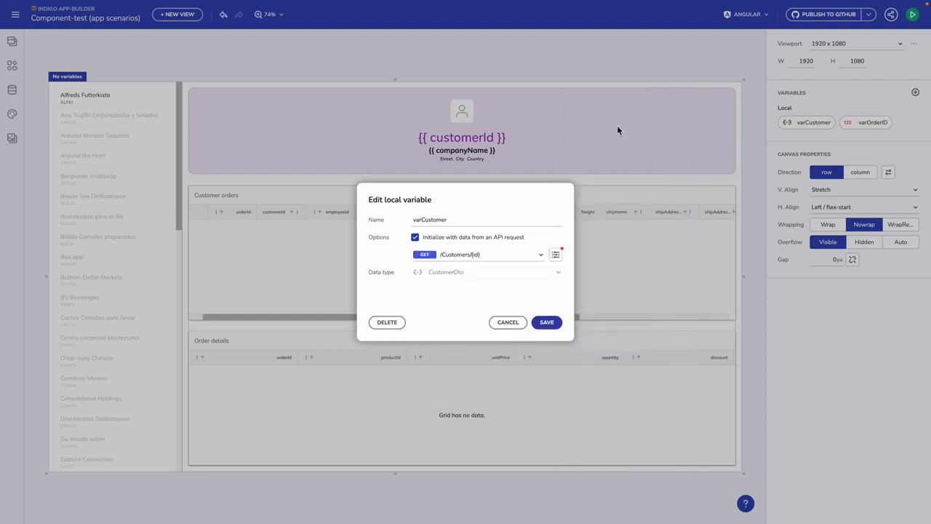
Step: Set the endpoint's id path parameter to the second listed customer's ID, test the request, view its response content, and save varCustomer
{"action": "left_click", "coordinate": [557, 255]}
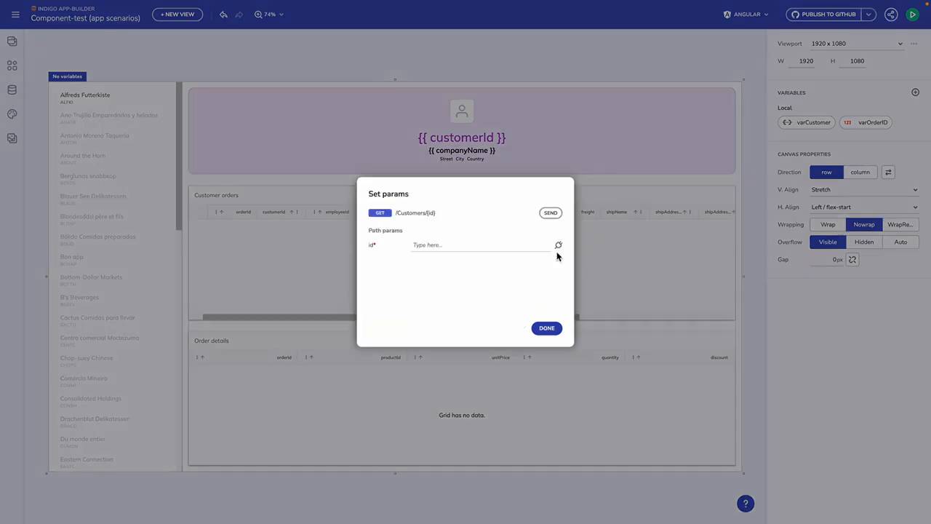
{"action": "left_click", "coordinate": [487, 248]}
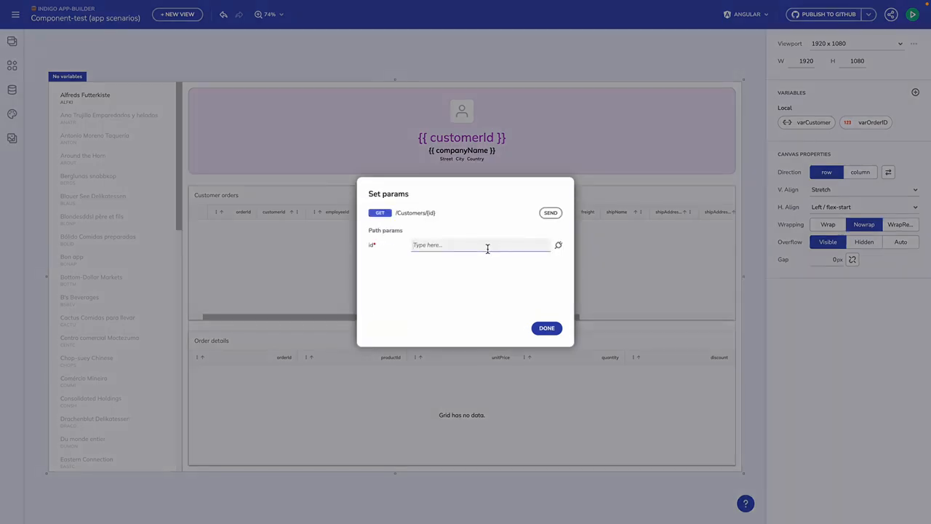
{"action": "type", "text": "A"}
{"action": "key", "text": "BackSpace"}
{"action": "type", "text": "ANATR"}
{"action": "left_click", "coordinate": [550, 212]}
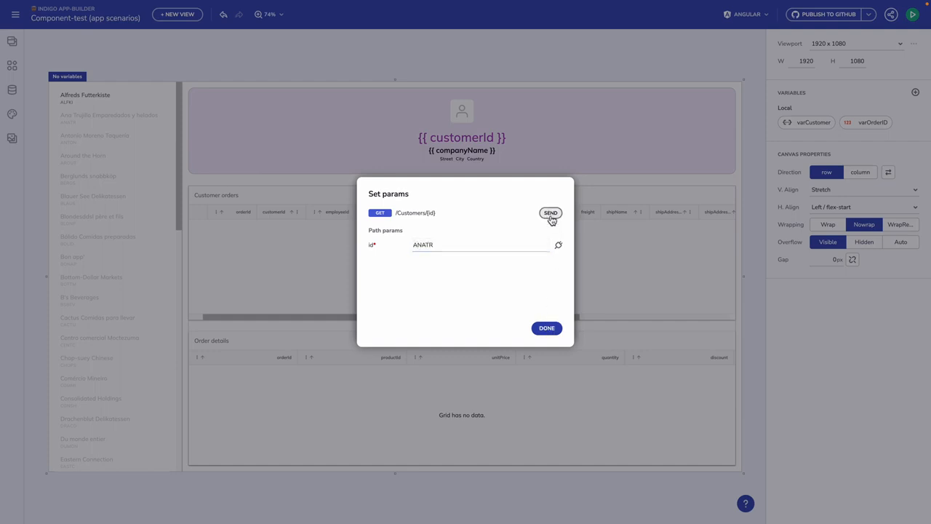
{"action": "left_click", "coordinate": [413, 247]}
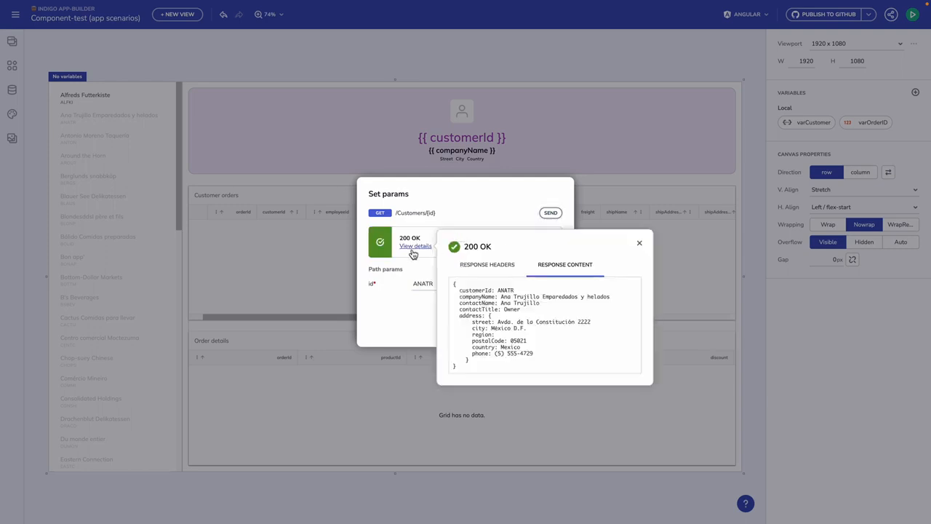
{"action": "left_click", "coordinate": [639, 243]}
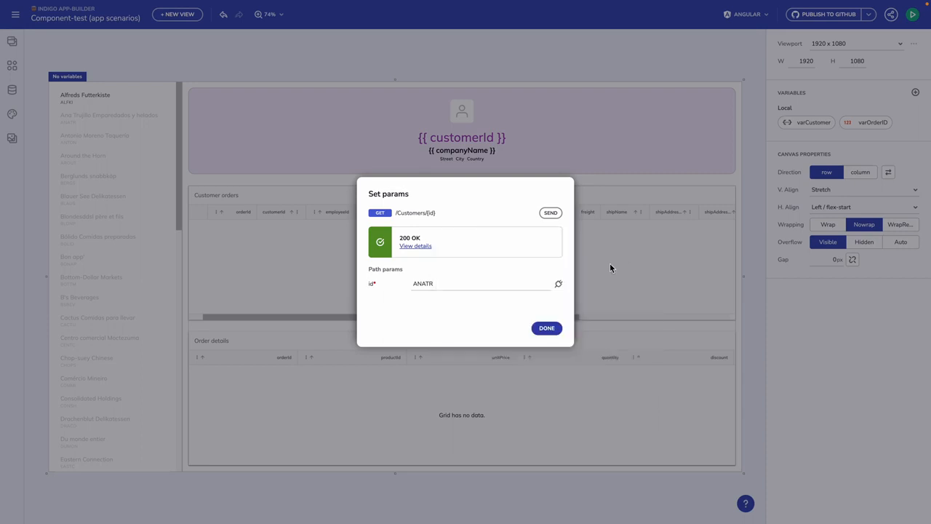
{"action": "left_click", "coordinate": [547, 328]}
{"action": "left_click", "coordinate": [548, 324]}
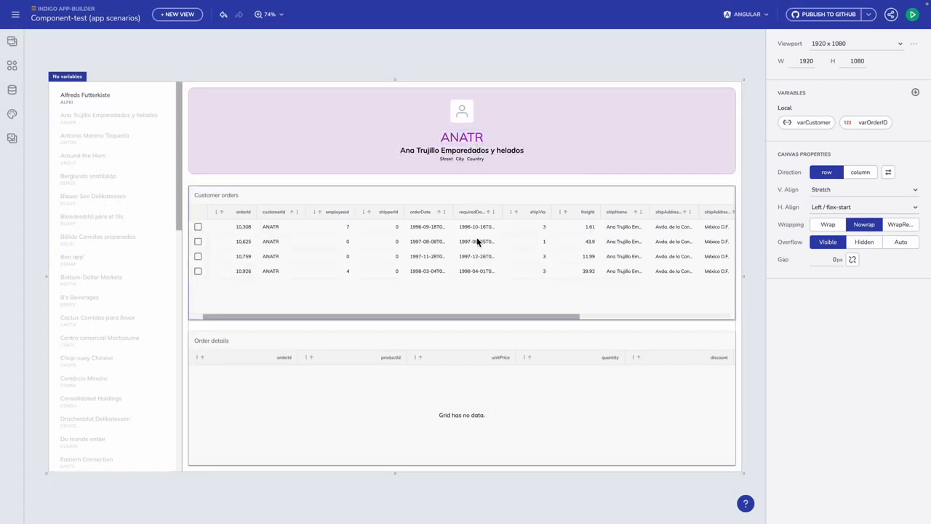
Step: Inspect which variable field the Customer orders grid's id path parameter is bound to, without altering it
{"action": "left_click", "coordinate": [477, 237]}
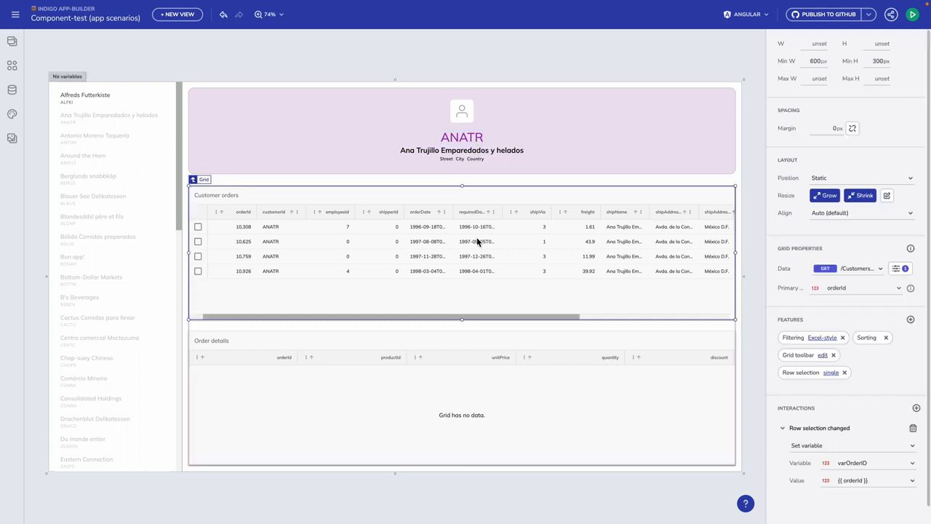
{"action": "left_click", "coordinate": [899, 270]}
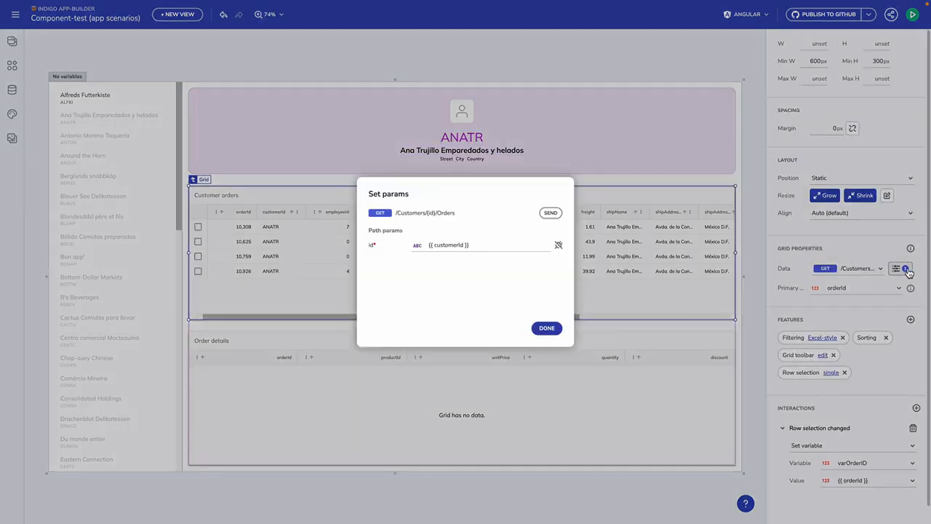
{"action": "left_click", "coordinate": [451, 245]}
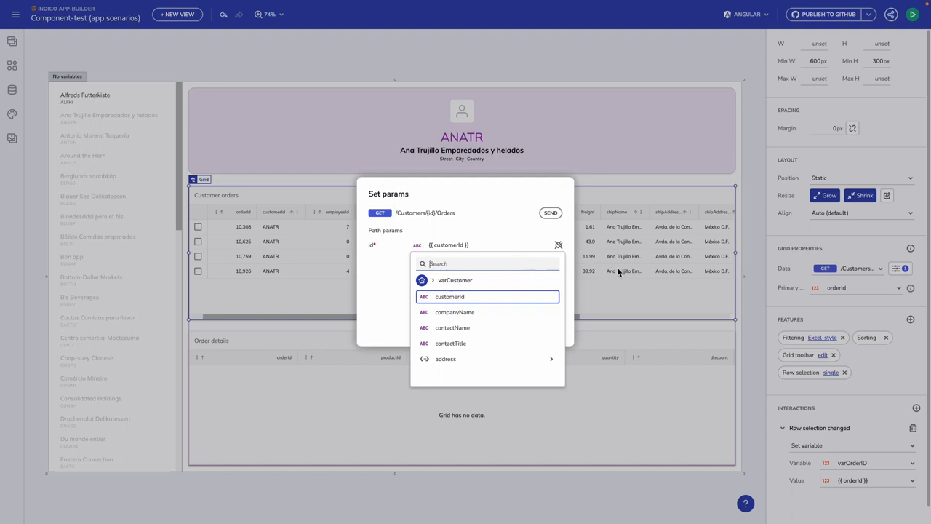
{"action": "left_click", "coordinate": [617, 267]}
{"action": "left_click", "coordinate": [547, 328]}
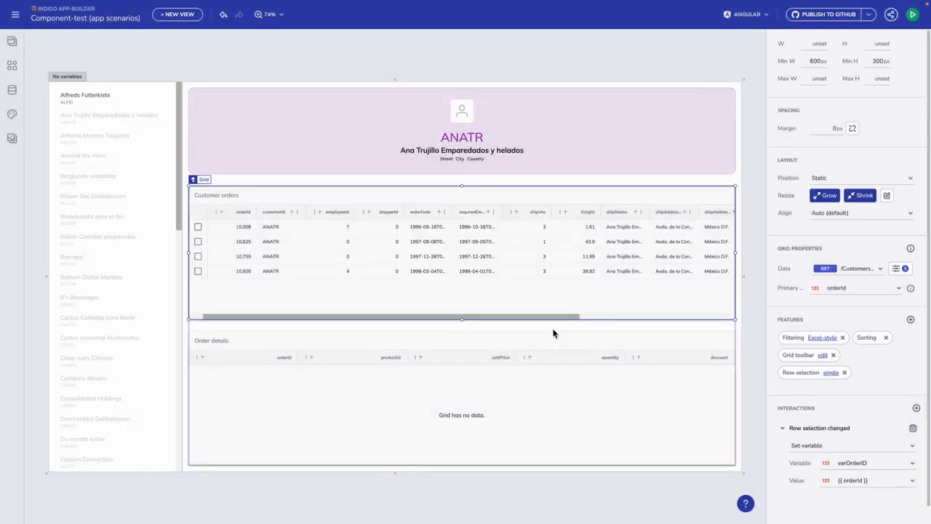
Step: Set the initial value of varOrderID to the orderId of the first row in the Customer orders grid and save it
{"action": "left_click", "coordinate": [753, 177]}
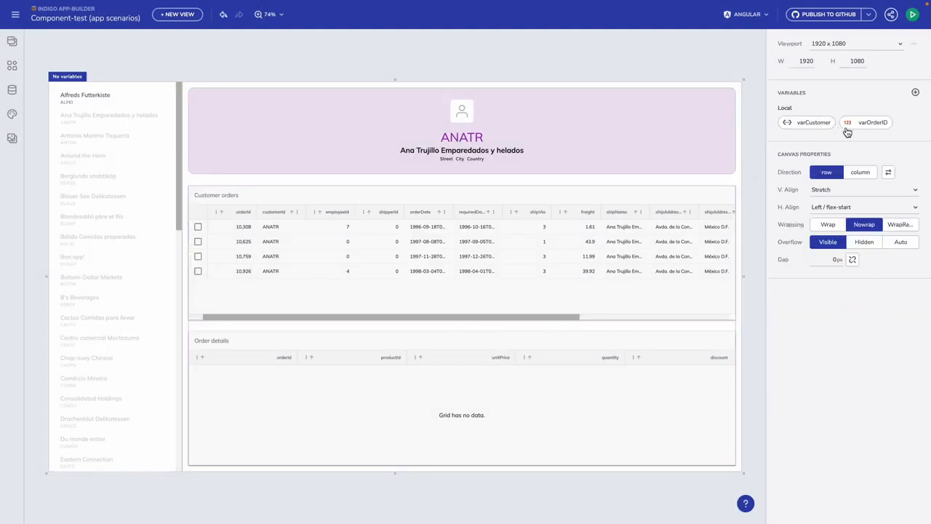
{"action": "left_click", "coordinate": [862, 127]}
{"action": "left_click", "coordinate": [539, 271]}
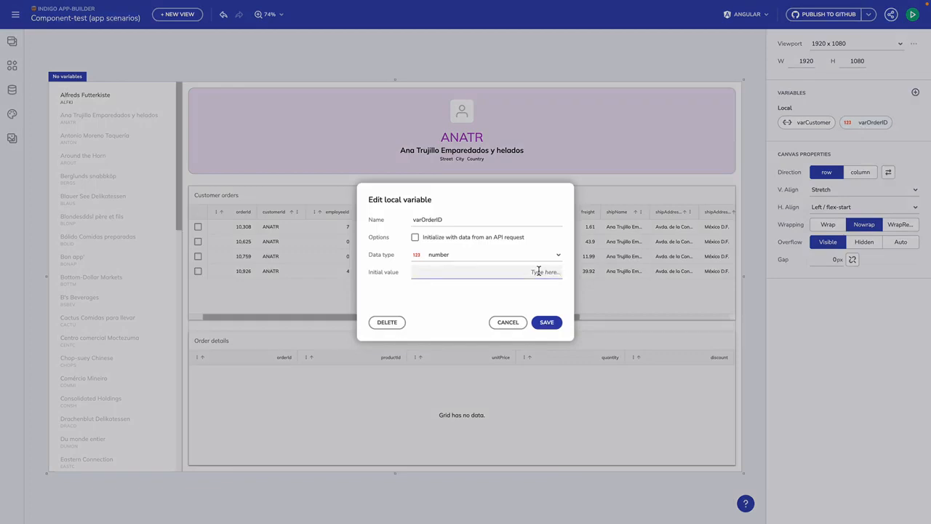
{"action": "type", "text": "10308"}
{"action": "left_click", "coordinate": [538, 323]}
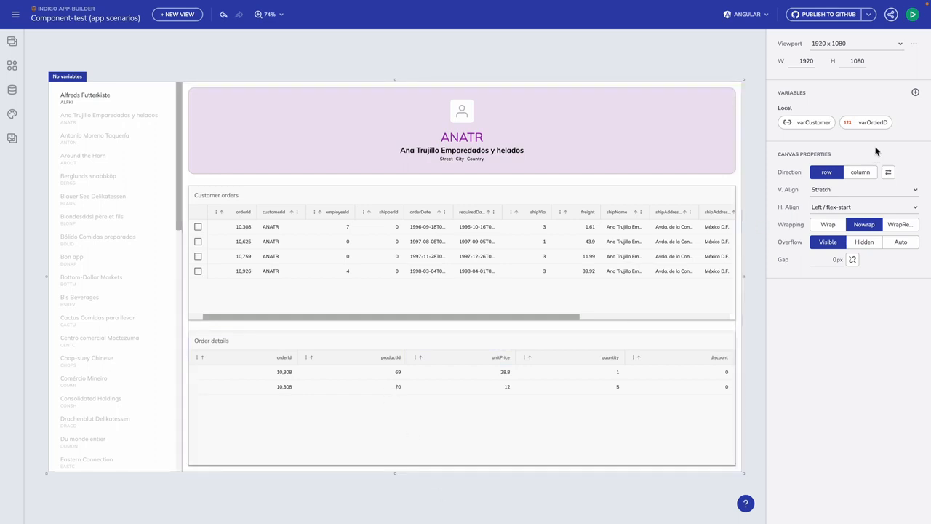
{"action": "left_click", "coordinate": [915, 92]}
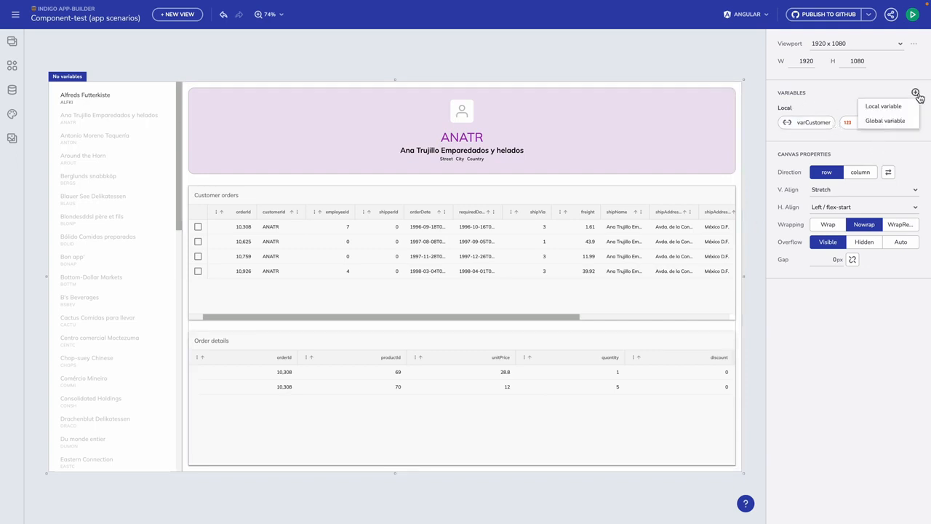
{"action": "left_click", "coordinate": [904, 108]}
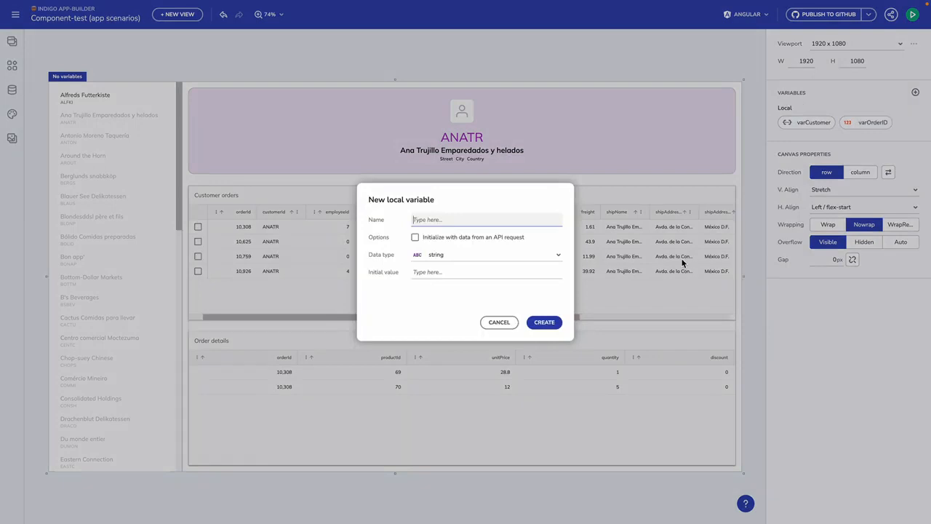
{"action": "left_click", "coordinate": [499, 323]}
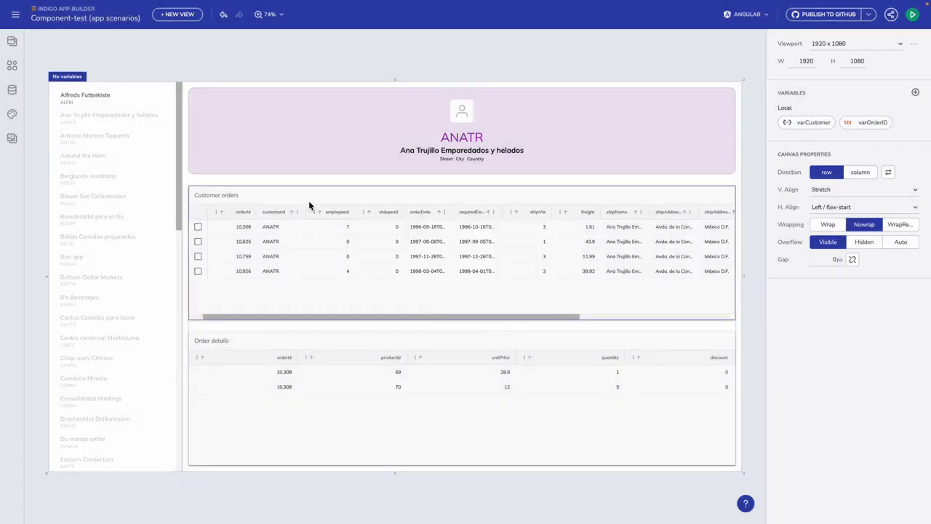
Step: Review the variable and value options of the customer list item's On click Set variable interaction
{"action": "left_click", "coordinate": [145, 99]}
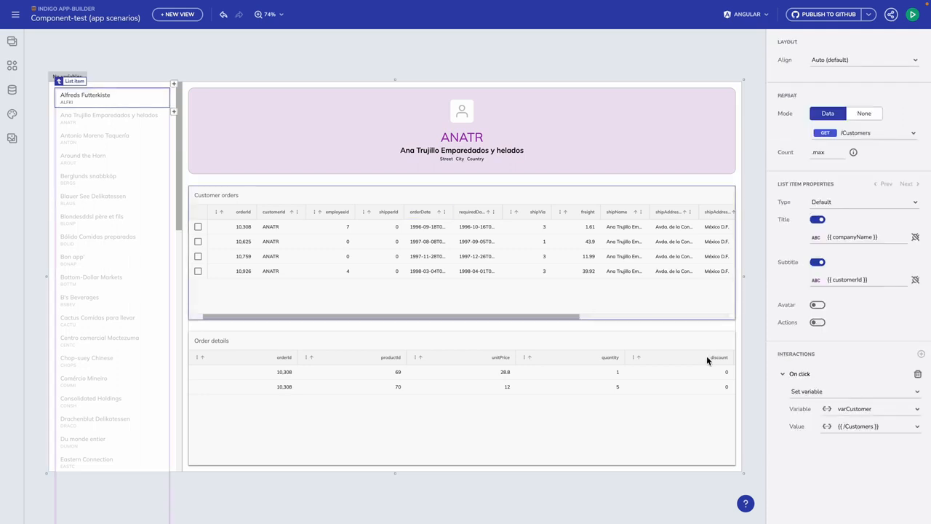
{"action": "left_click", "coordinate": [895, 417]}
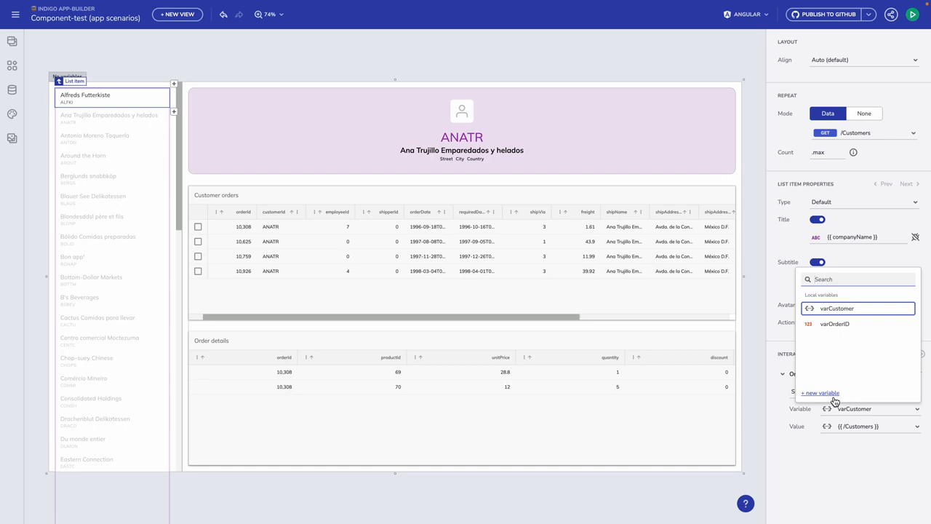
{"action": "left_click", "coordinate": [856, 430]}
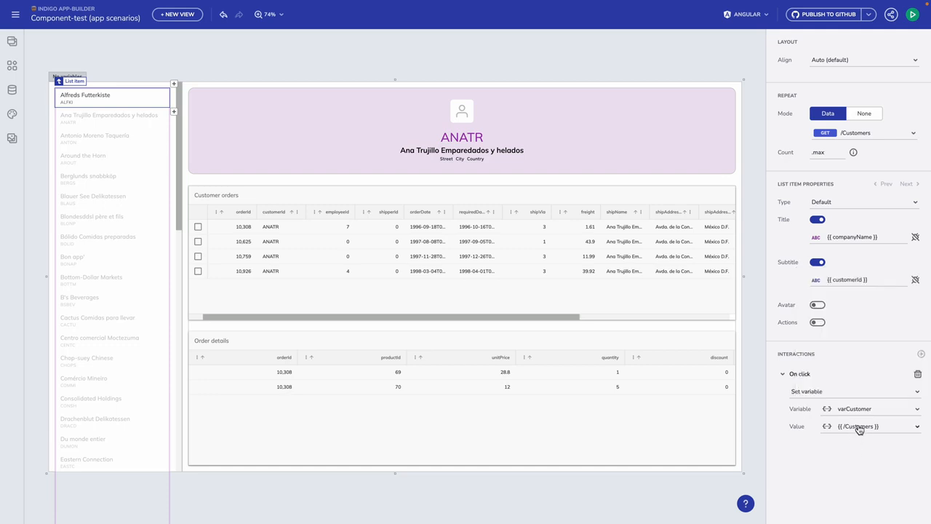
{"action": "left_click", "coordinate": [858, 428]}
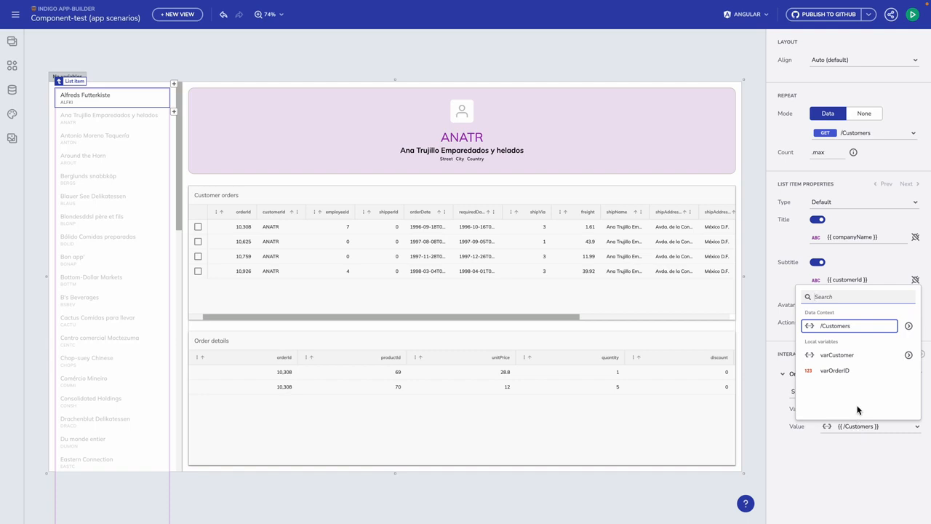
{"action": "left_click", "coordinate": [851, 451]}
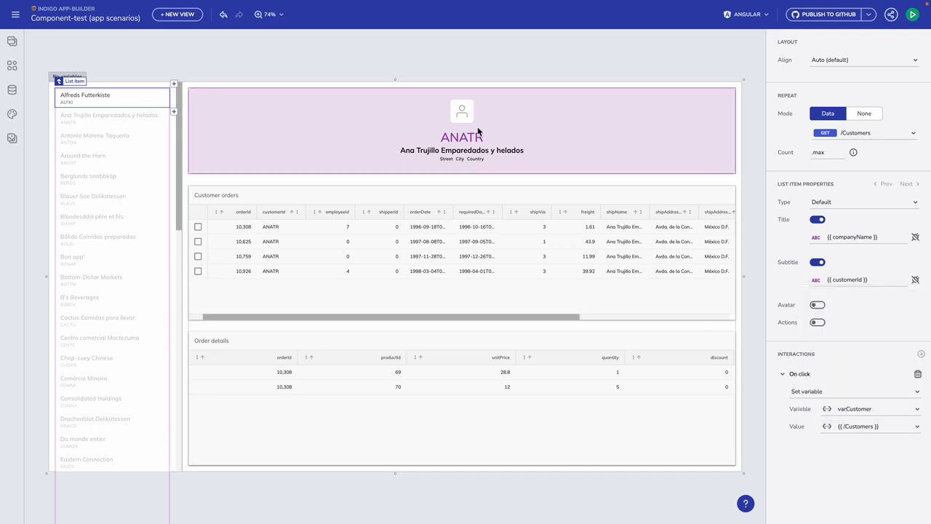
Step: Review the header title's content binding and the id path parameter binding of the Customer orders grid
{"action": "left_click", "coordinate": [472, 136]}
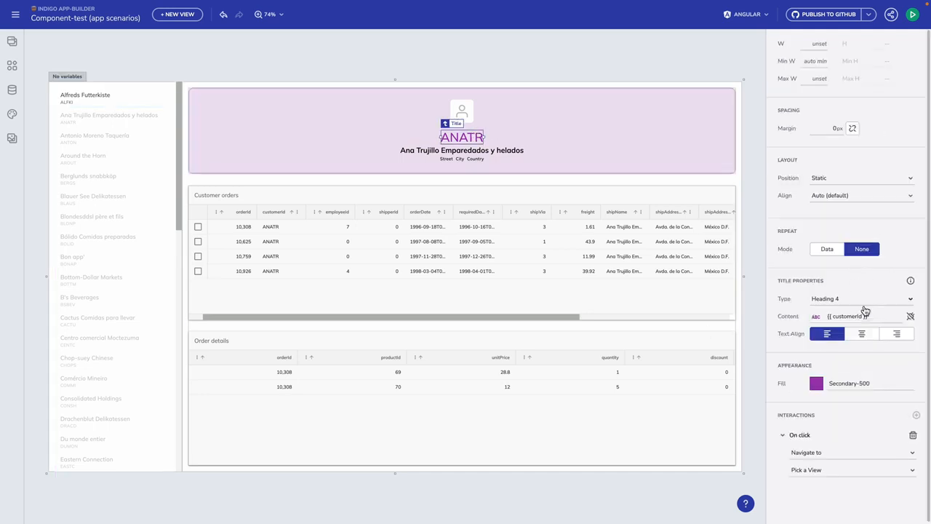
{"action": "left_click", "coordinate": [865, 323]}
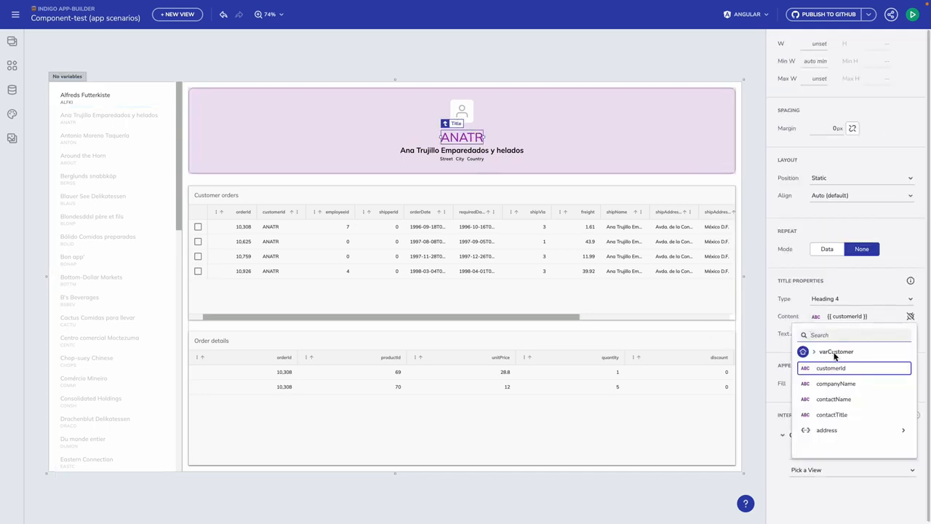
{"action": "left_click", "coordinate": [711, 293]}
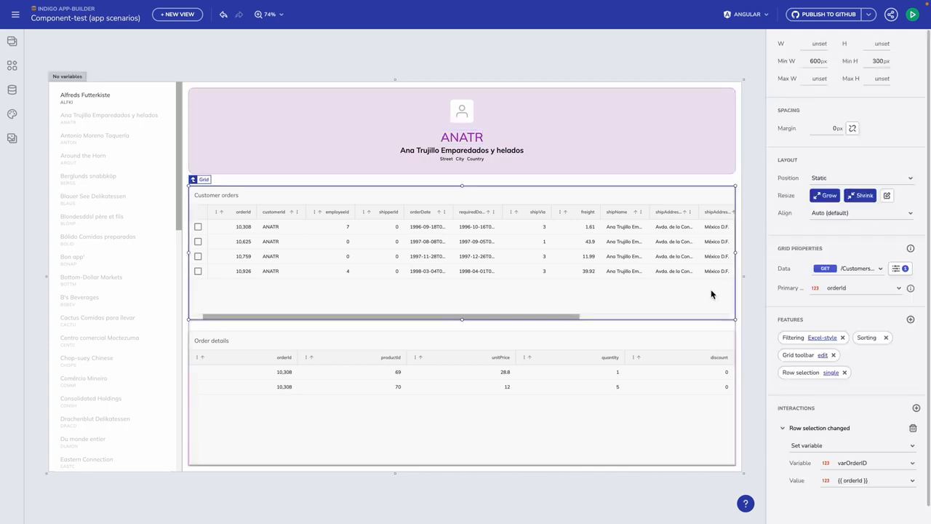
{"action": "left_click", "coordinate": [900, 269]}
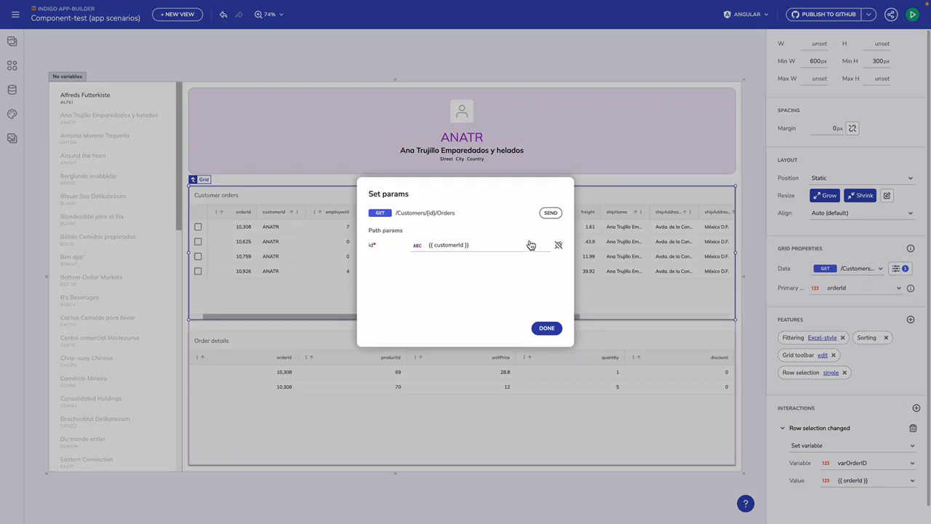
{"action": "left_click", "coordinate": [531, 244]}
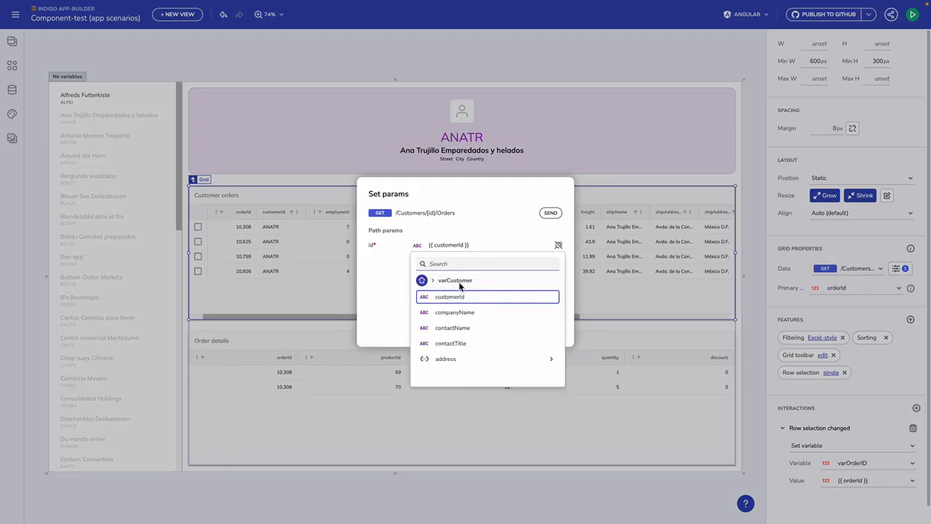
{"action": "left_click", "coordinate": [592, 297]}
{"action": "left_click", "coordinate": [555, 329]}
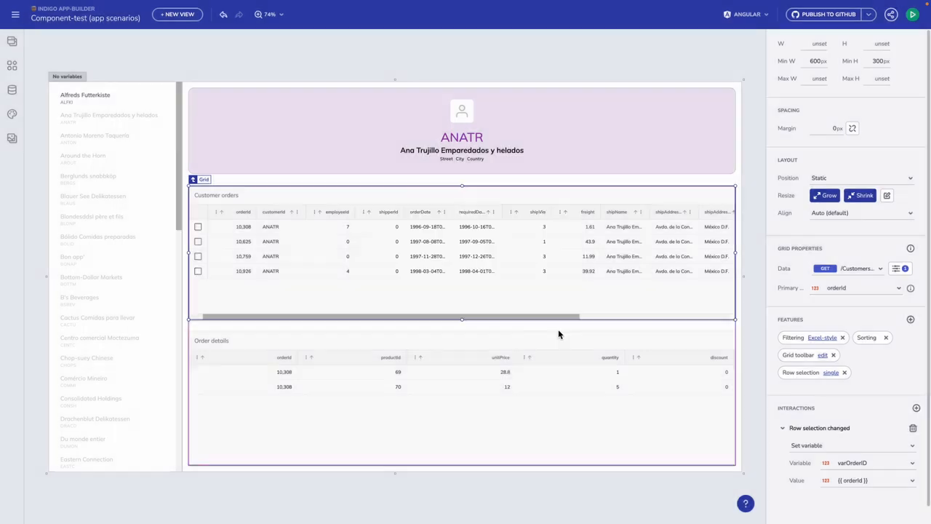
Step: Check the API initialization settings of the varCustomer variable and save it without edits
{"action": "left_click", "coordinate": [753, 170]}
{"action": "left_click", "coordinate": [818, 122]}
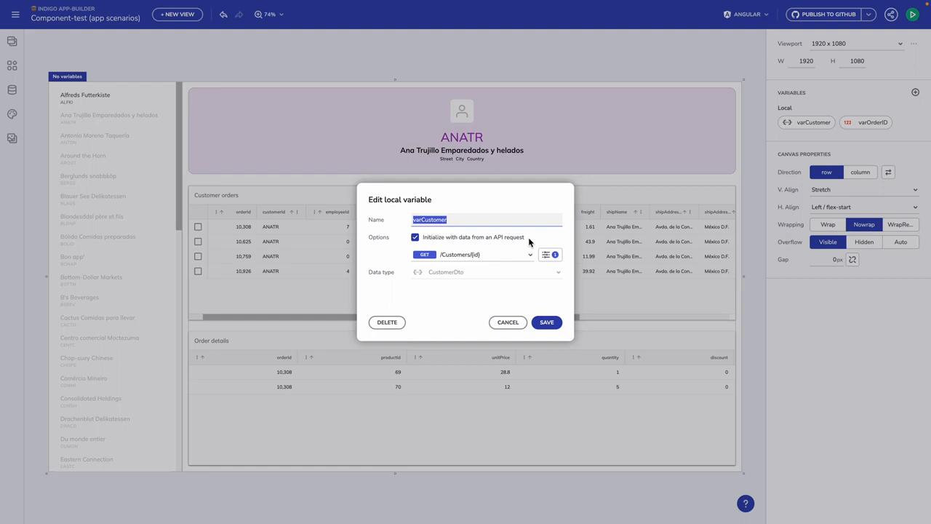
{"action": "left_click", "coordinate": [545, 324]}
Step: Preview the app, select Antonio Moreno Taquería and Around the Horn in the customer list, and pick an order of Around the Horn
{"action": "left_click", "coordinate": [912, 15]}
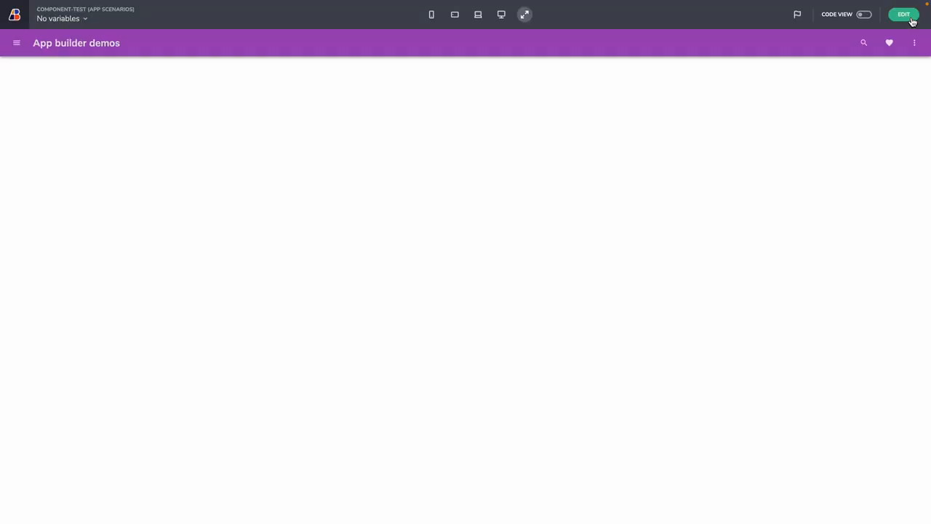
{"action": "left_click", "coordinate": [109, 146]}
{"action": "left_click", "coordinate": [96, 178]}
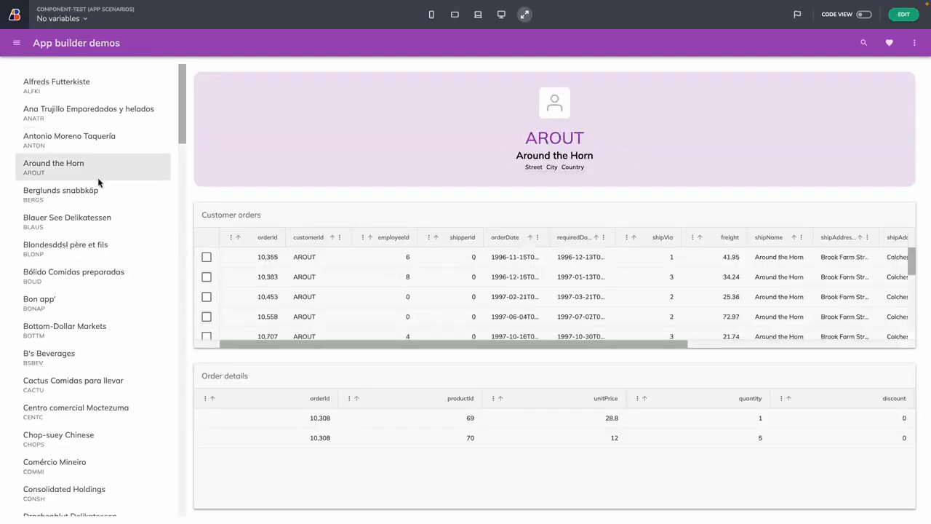
{"action": "left_click", "coordinate": [282, 271]}
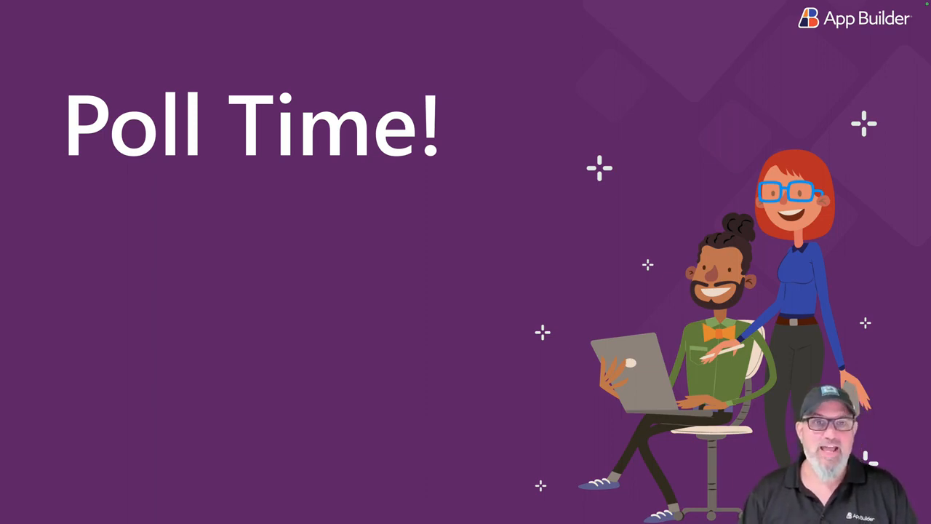
Step: Switch to Microsoft Edge and look through the key pillars, overview and diagrams of the blog post on master-detail style apps using variables and events
{"action": "key", "text": "ctrl+Up"}
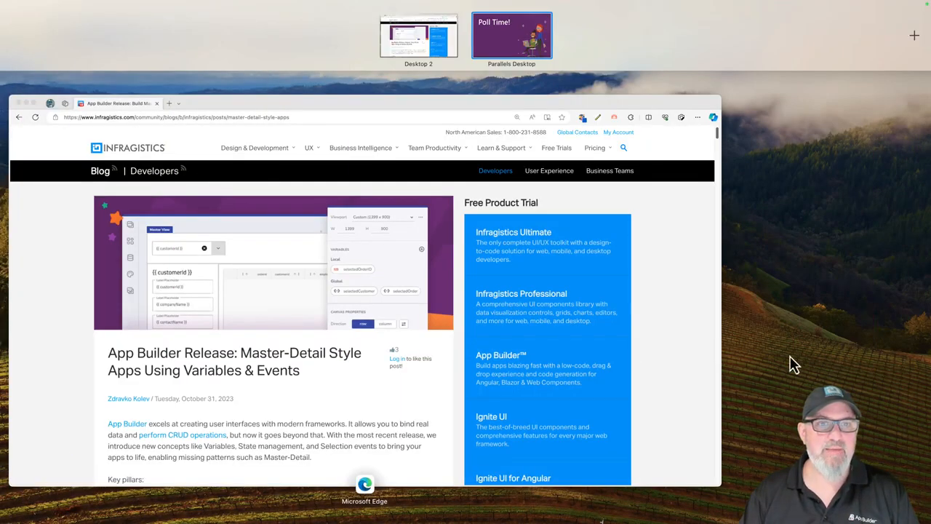
{"action": "left_click", "coordinate": [657, 337]}
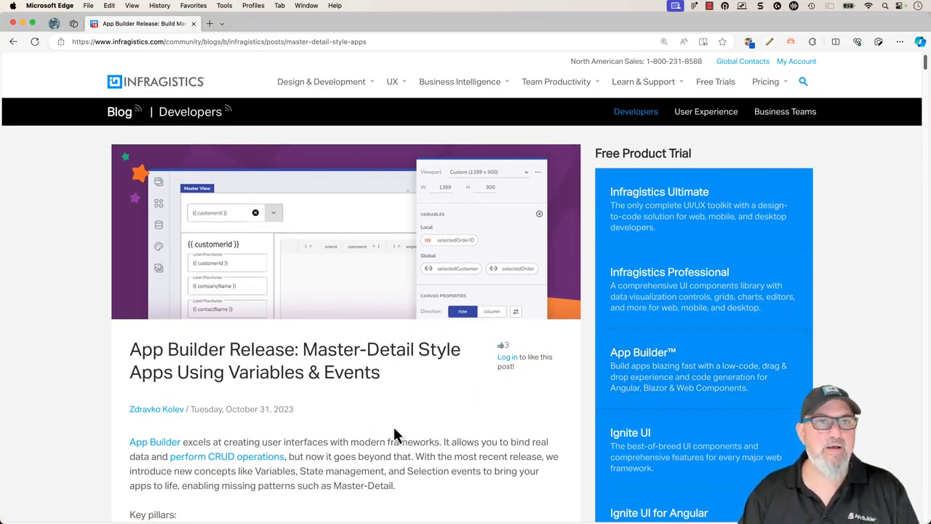
{"action": "scroll", "coordinate": [394, 433], "scroll_direction": "down", "scroll_amount": 1}
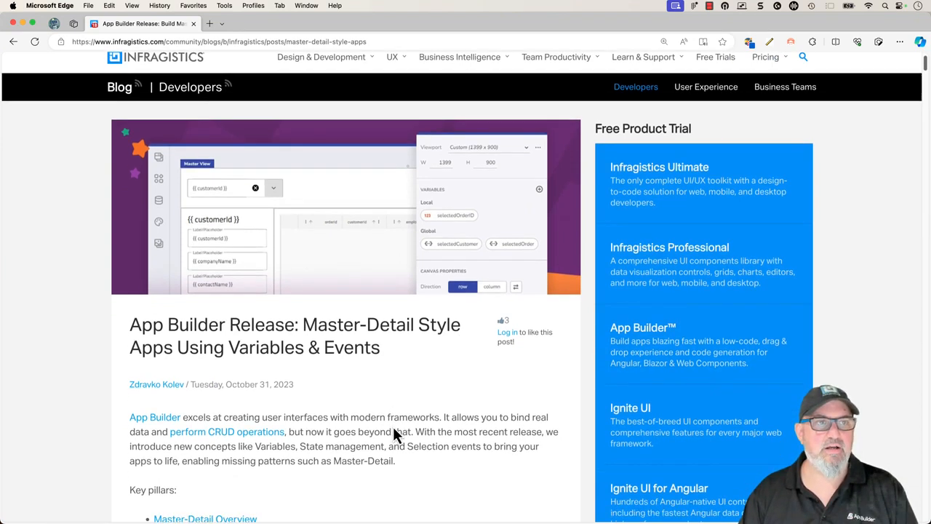
{"action": "scroll", "coordinate": [394, 428], "scroll_direction": "down", "scroll_amount": 3}
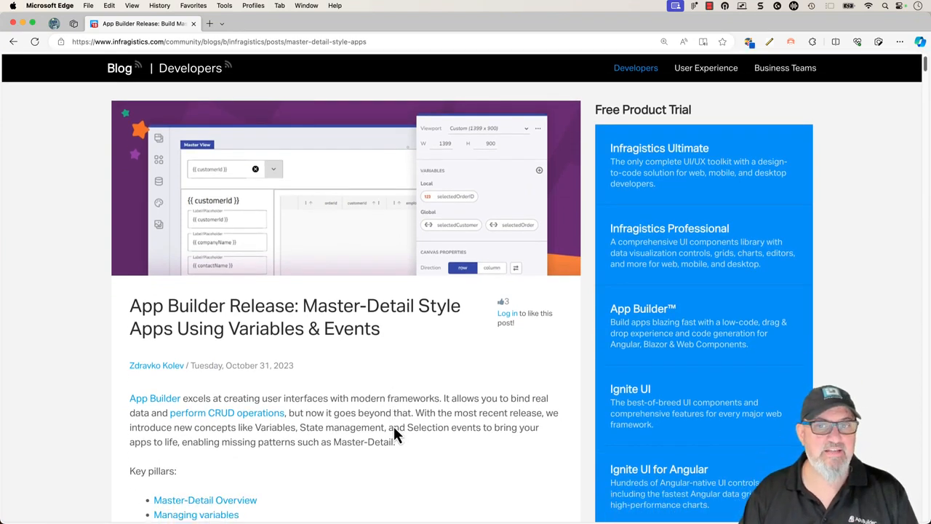
{"action": "scroll", "coordinate": [393, 425], "scroll_direction": "down", "scroll_amount": 6}
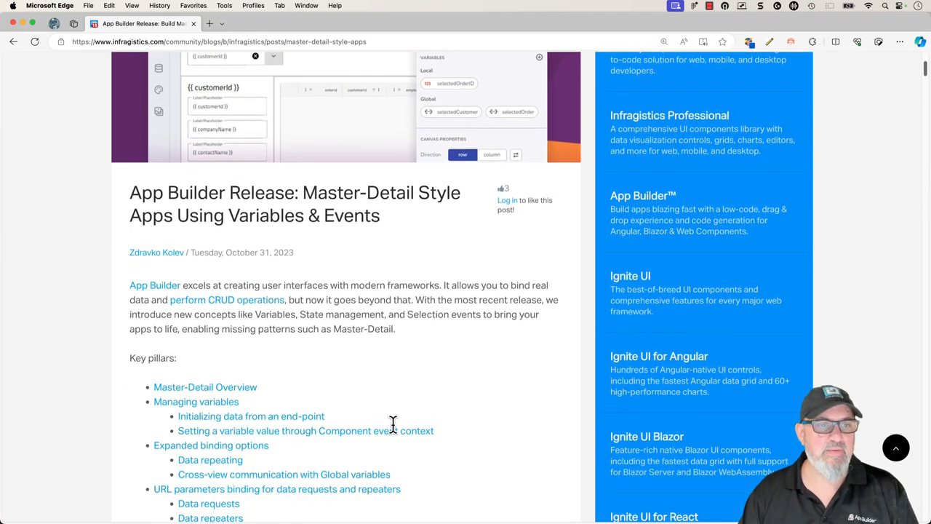
{"action": "scroll", "coordinate": [393, 424], "scroll_direction": "down", "scroll_amount": 3}
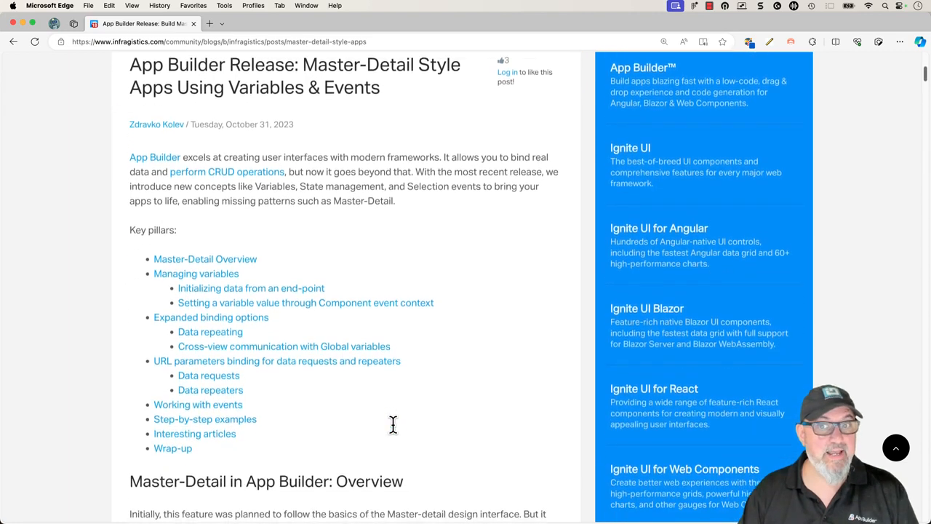
{"action": "scroll", "coordinate": [393, 424], "scroll_direction": "down", "scroll_amount": 7}
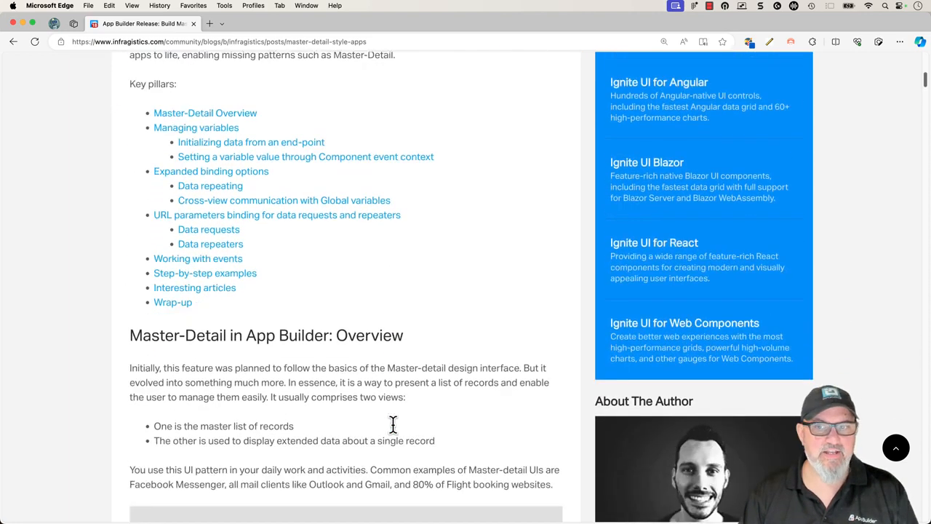
{"action": "scroll", "coordinate": [392, 424], "scroll_direction": "down", "scroll_amount": 5}
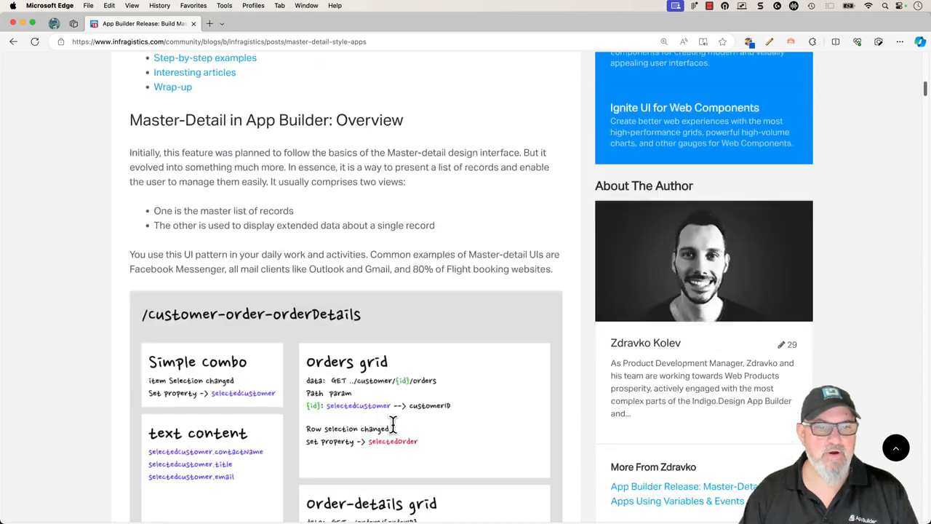
{"action": "scroll", "coordinate": [393, 424], "scroll_direction": "down", "scroll_amount": 4}
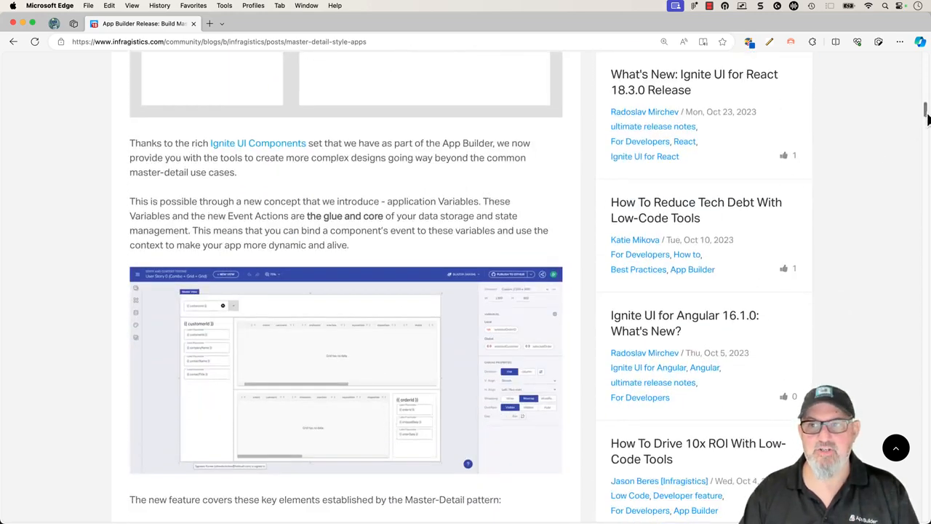
{"action": "left_click_drag", "start_coordinate": [928, 118], "coordinate": [927, 57]}
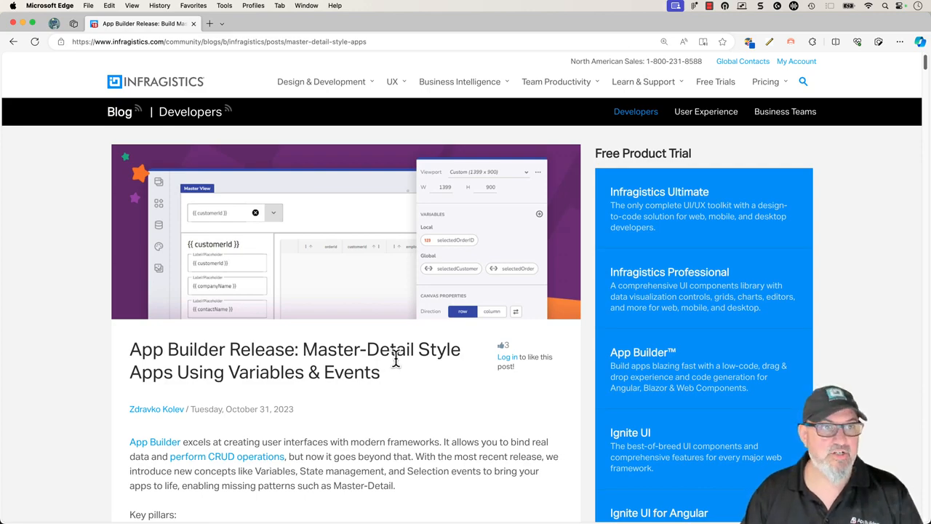
Step: Switch back to the slide show in Parallels Desktop with the Poll Time! slide
{"action": "key", "text": "ctrl+Up"}
{"action": "mouse_move", "coordinate": [489, 16]}
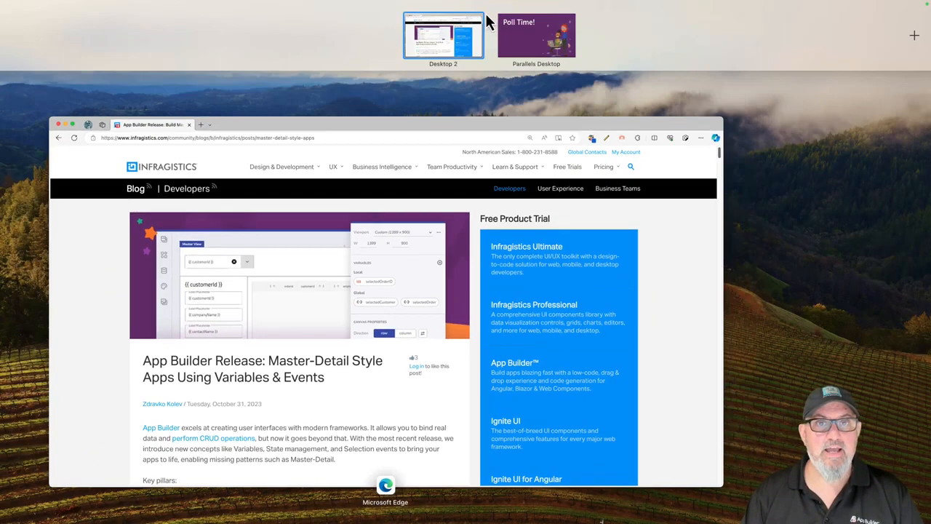
{"action": "left_click", "coordinate": [512, 28]}
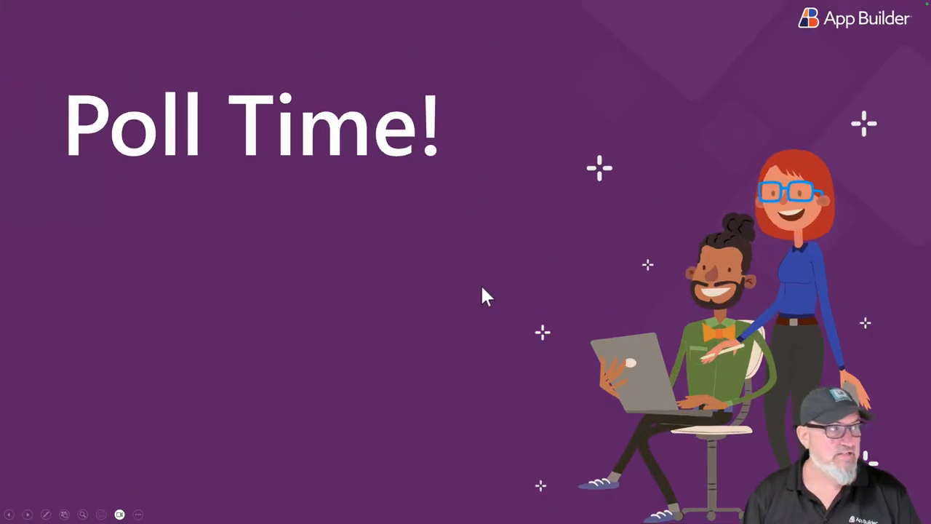